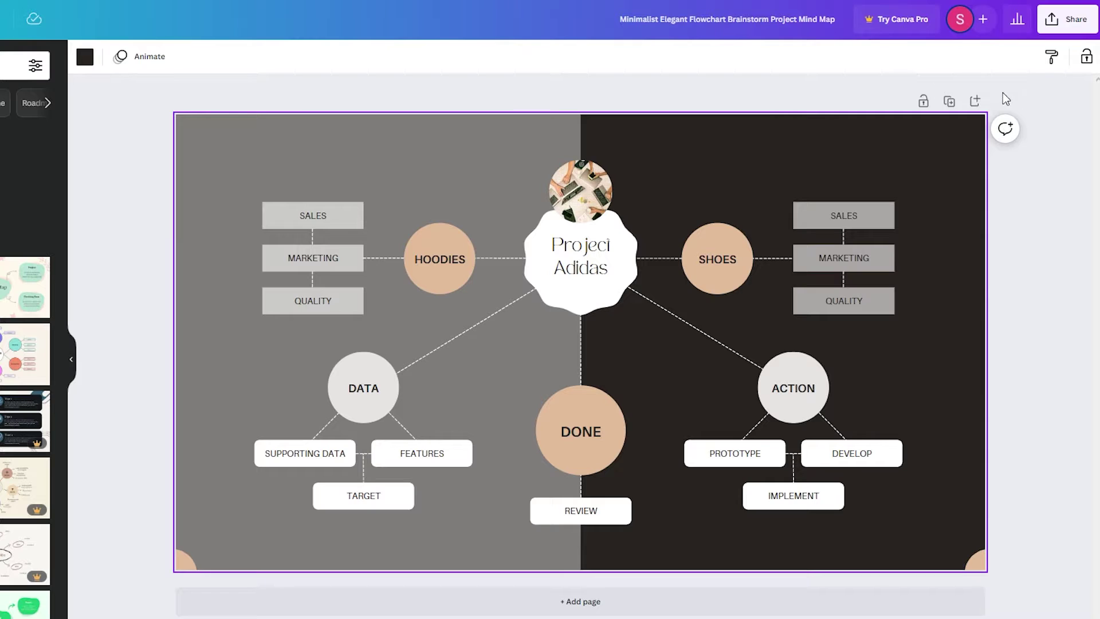
Step: Download the finished mind map as a PNG file through the Share menu
left_click(1067, 20)
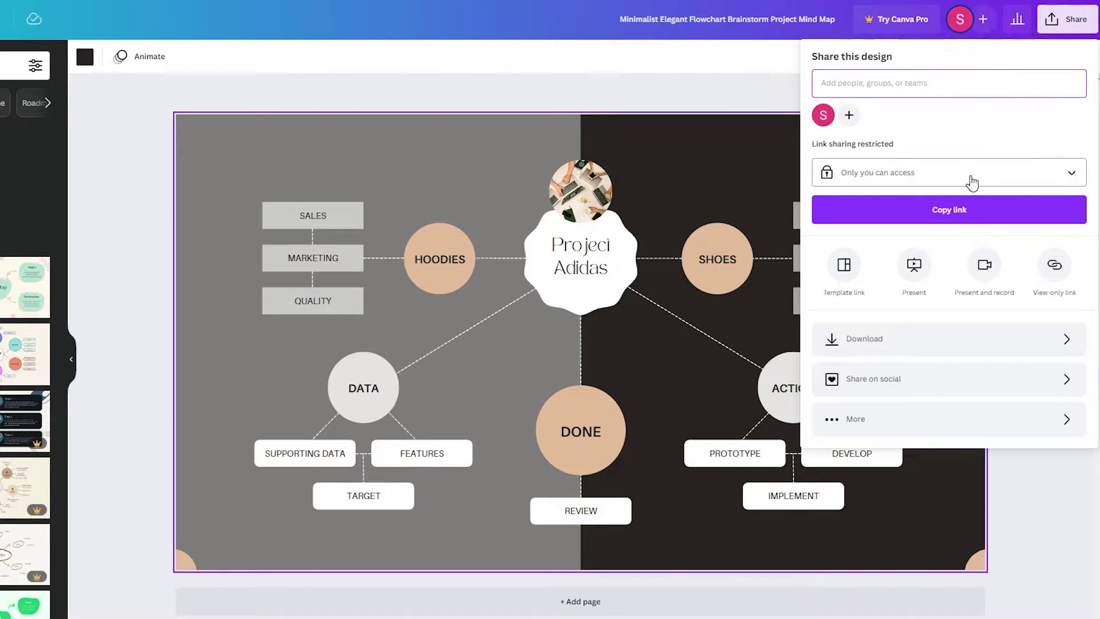
left_click(891, 340)
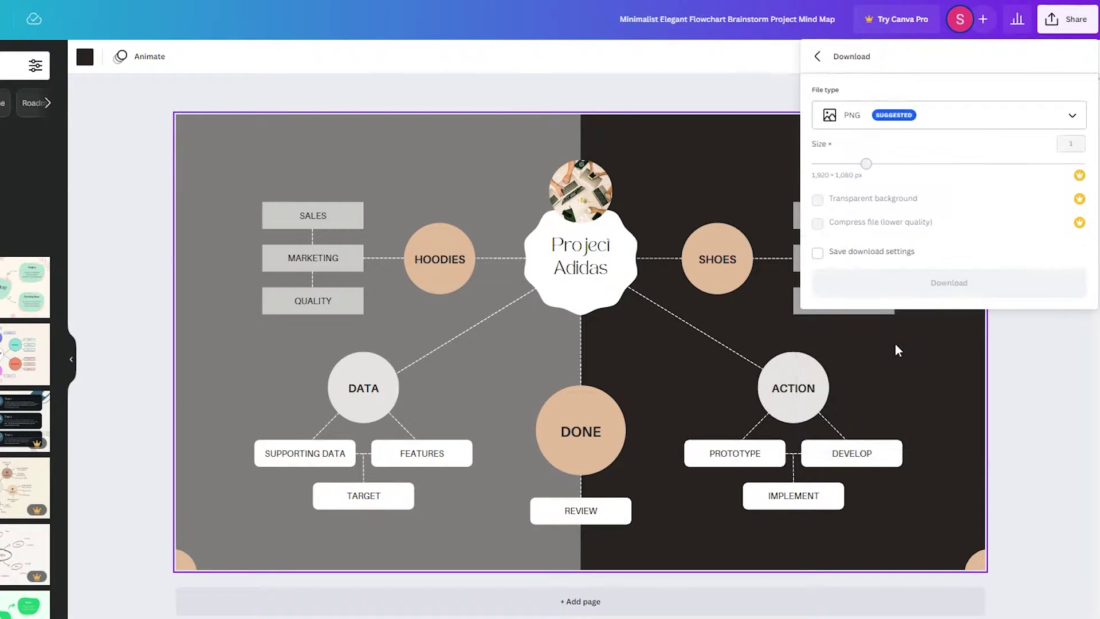
left_click(973, 120)
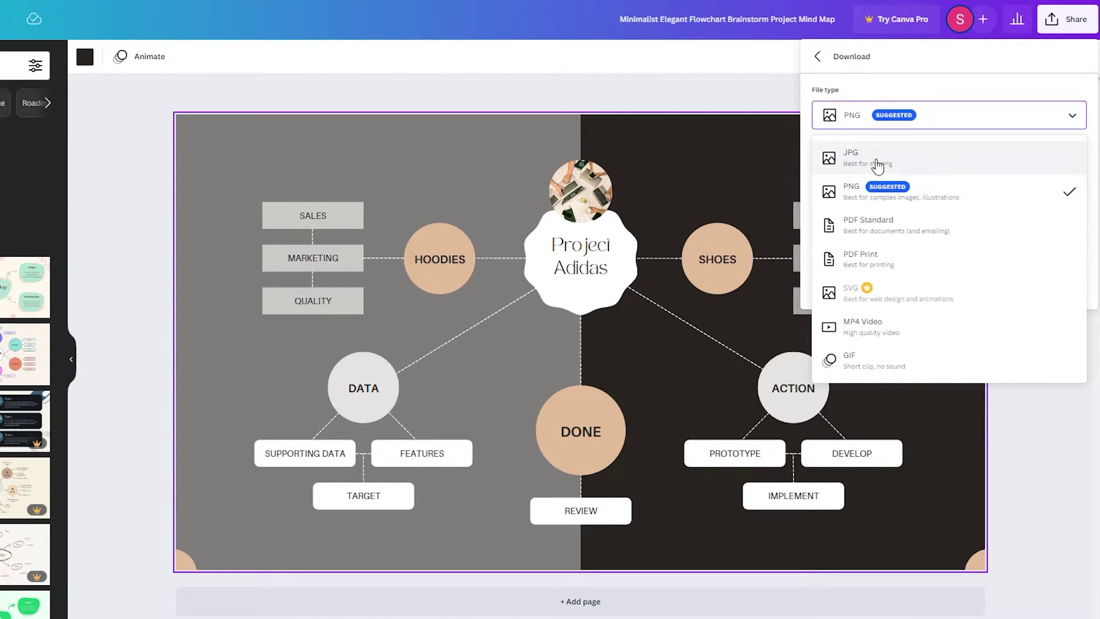
left_click(898, 207)
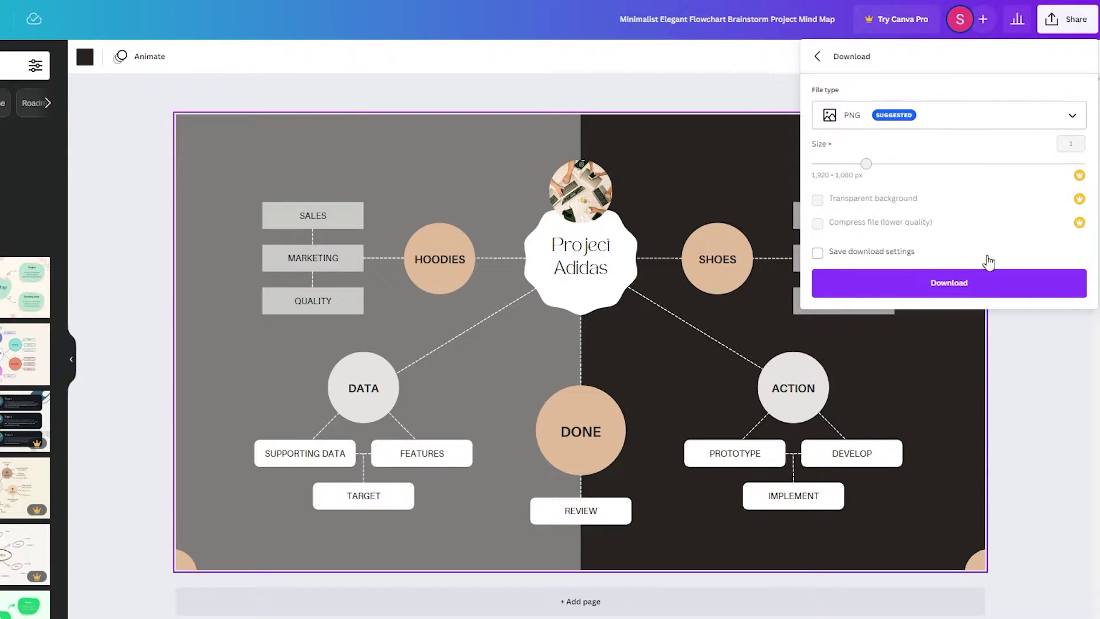
left_click(919, 290)
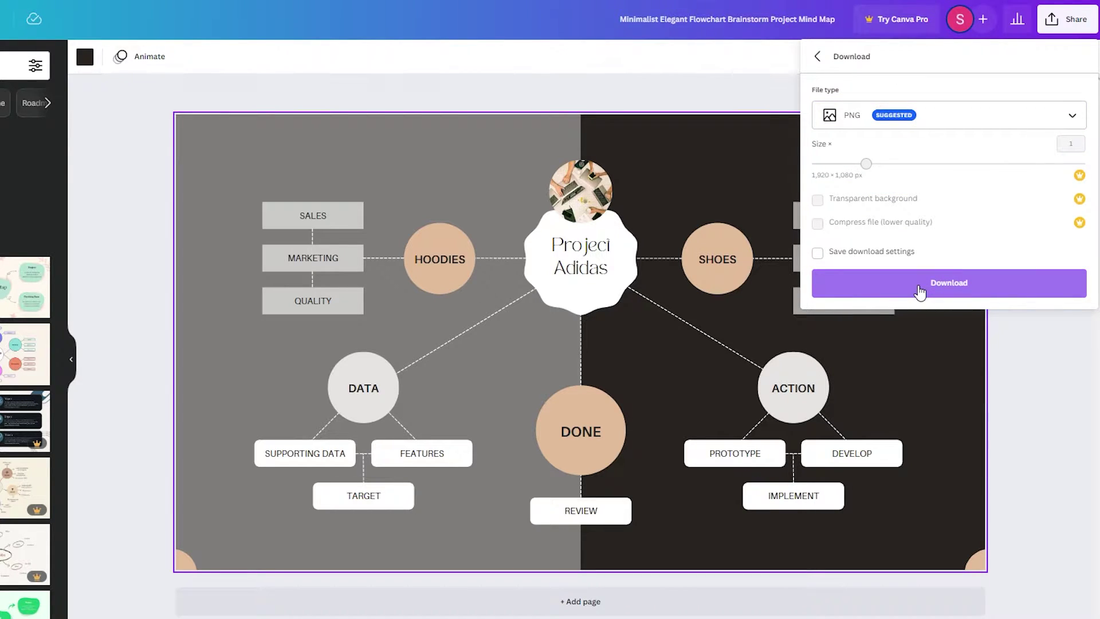
left_click(1057, 421)
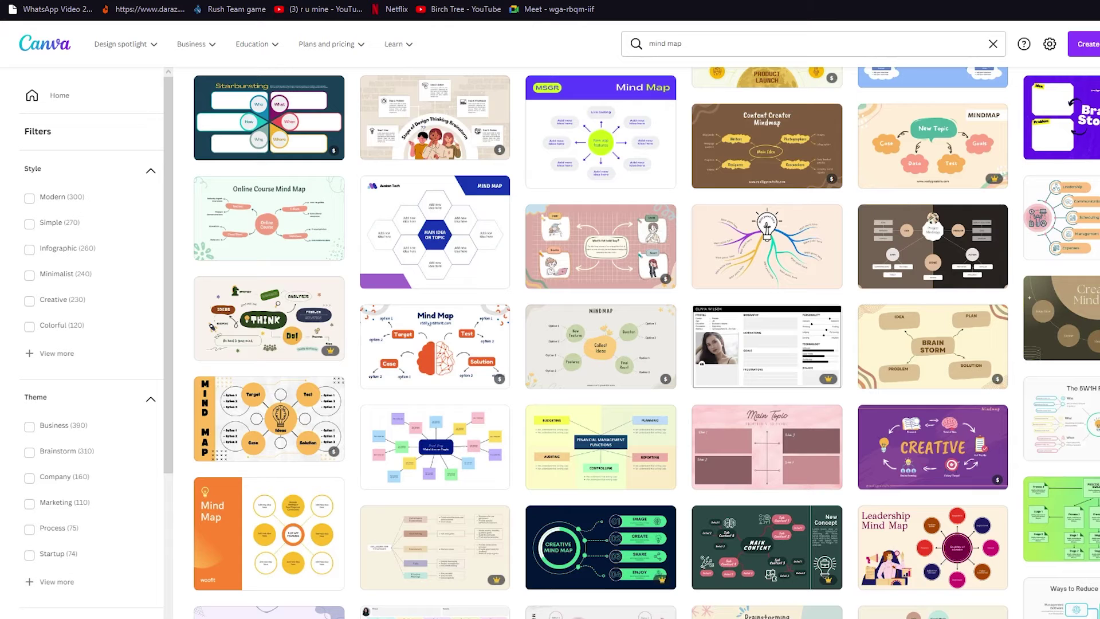
Step: Create a blank Mind Map design from the 'mind map' template results
scroll(307, 148, "up", 5)
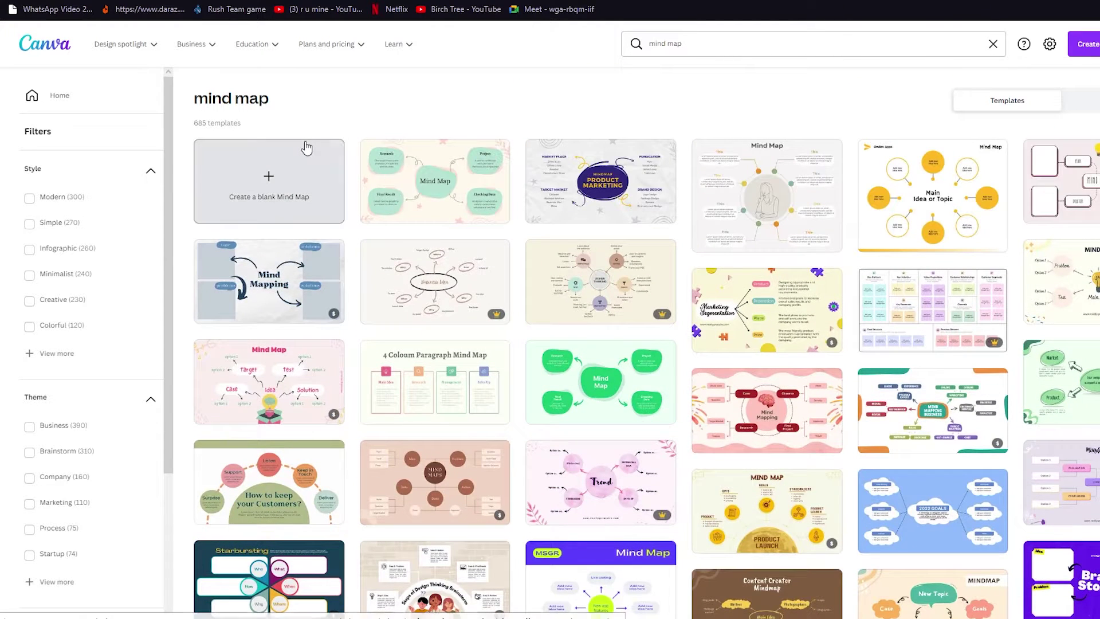
left_click(312, 188)
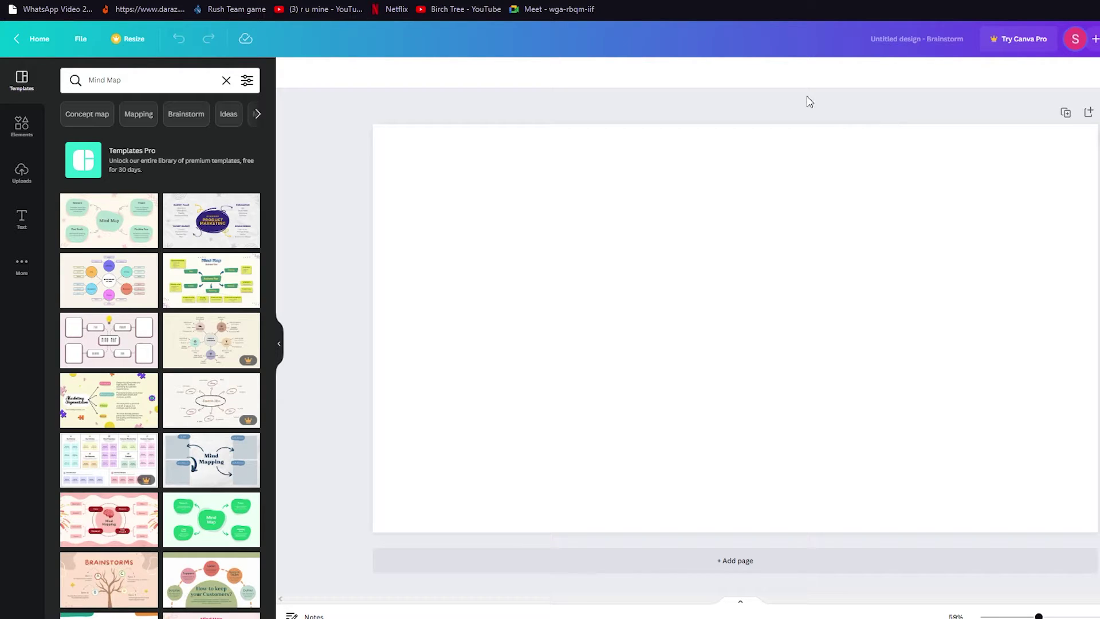
Step: Set the page background colour to black
left_click(742, 230)
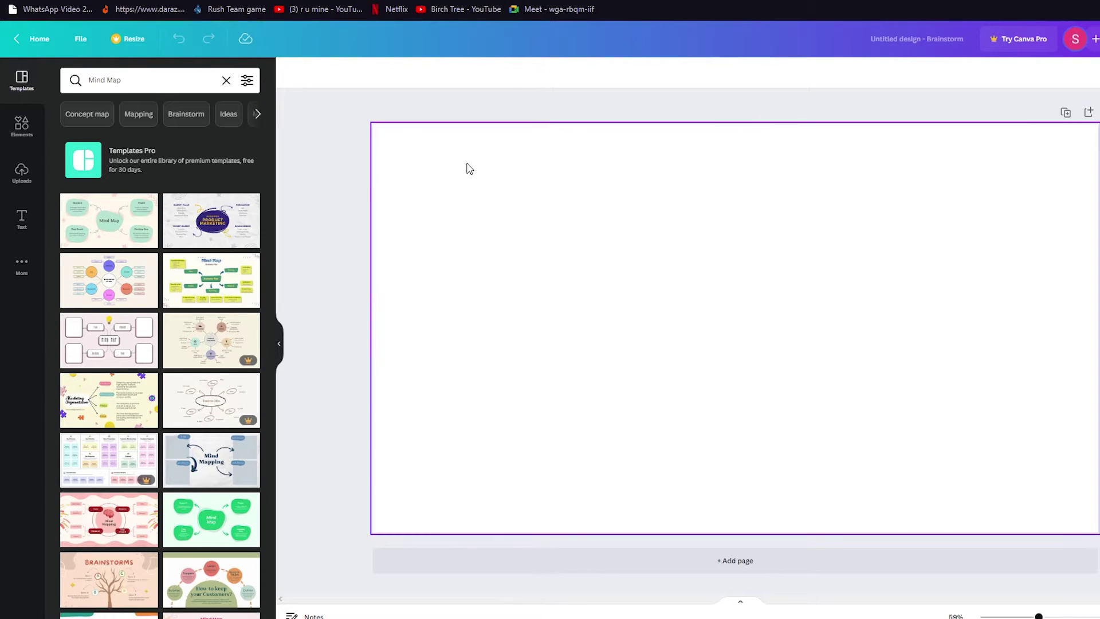
left_click(20, 133)
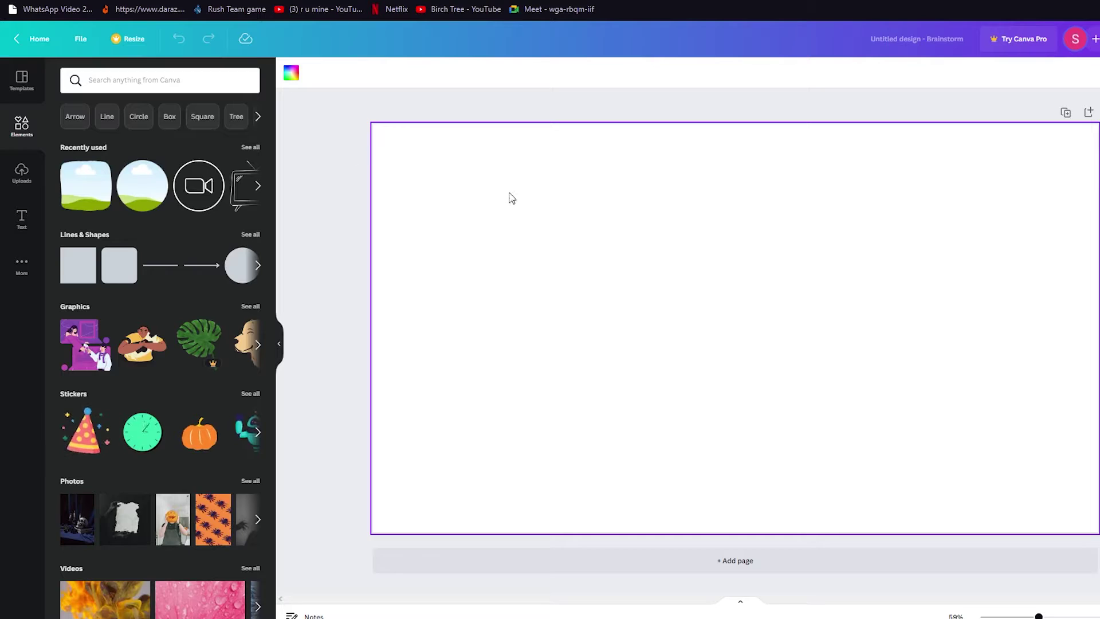
left_click(293, 74)
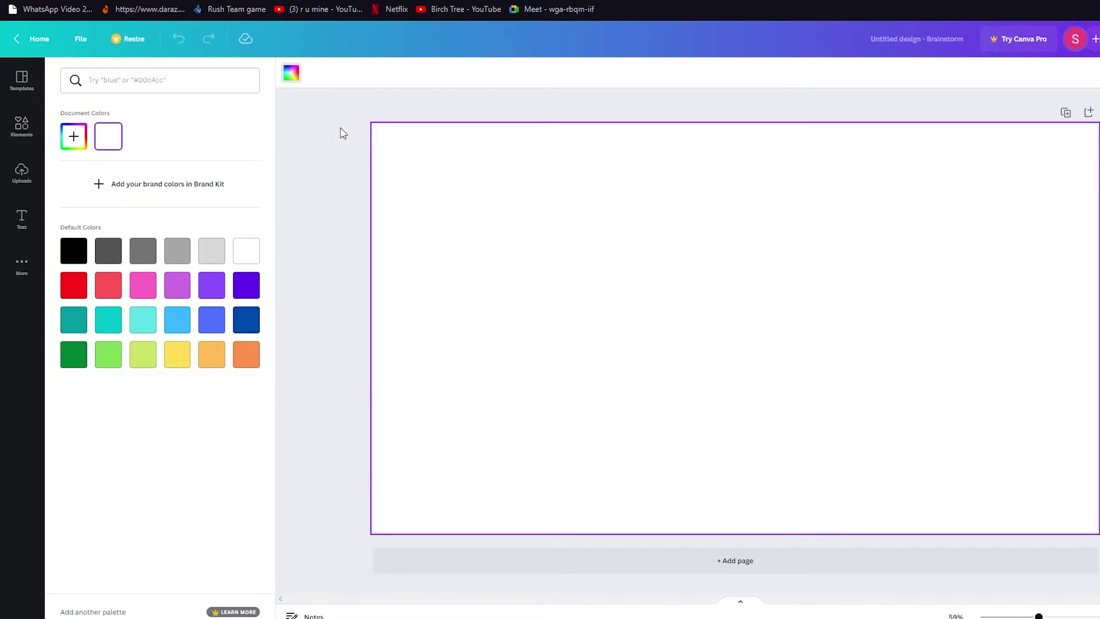
left_click(74, 252)
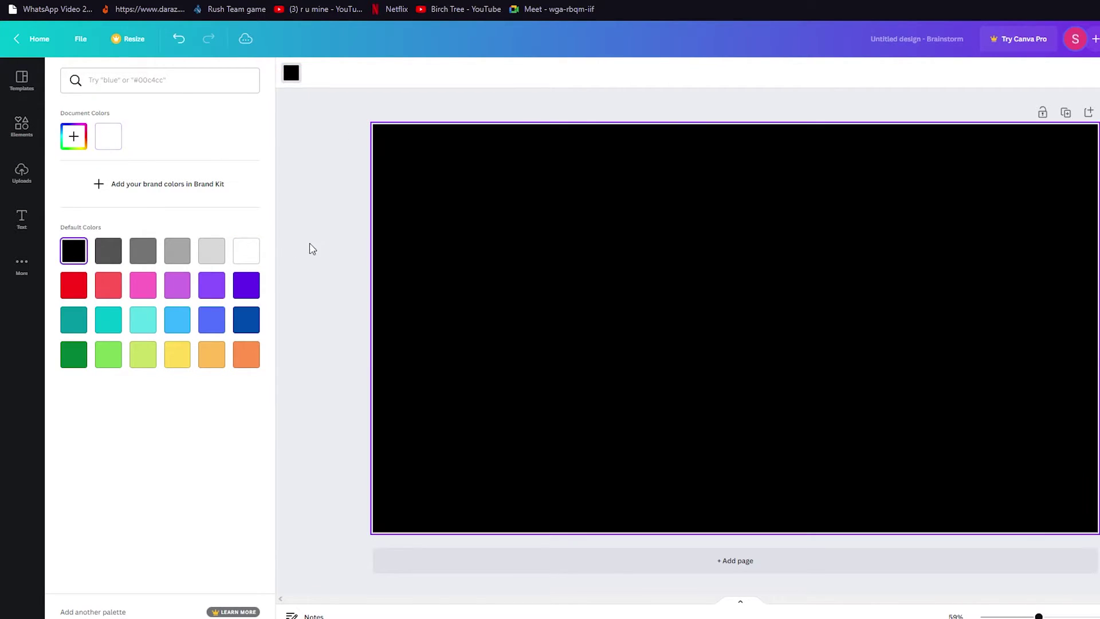
left_click(307, 234)
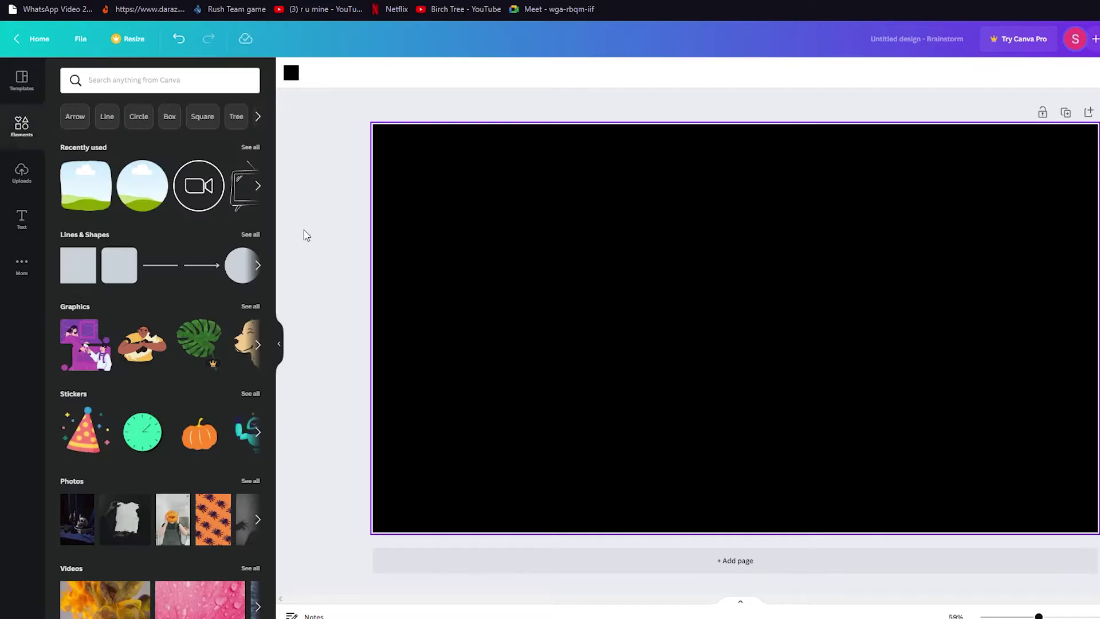
Step: Add a square speech bubble from a 'speech' element search, centred and shrunk
left_click(131, 81)
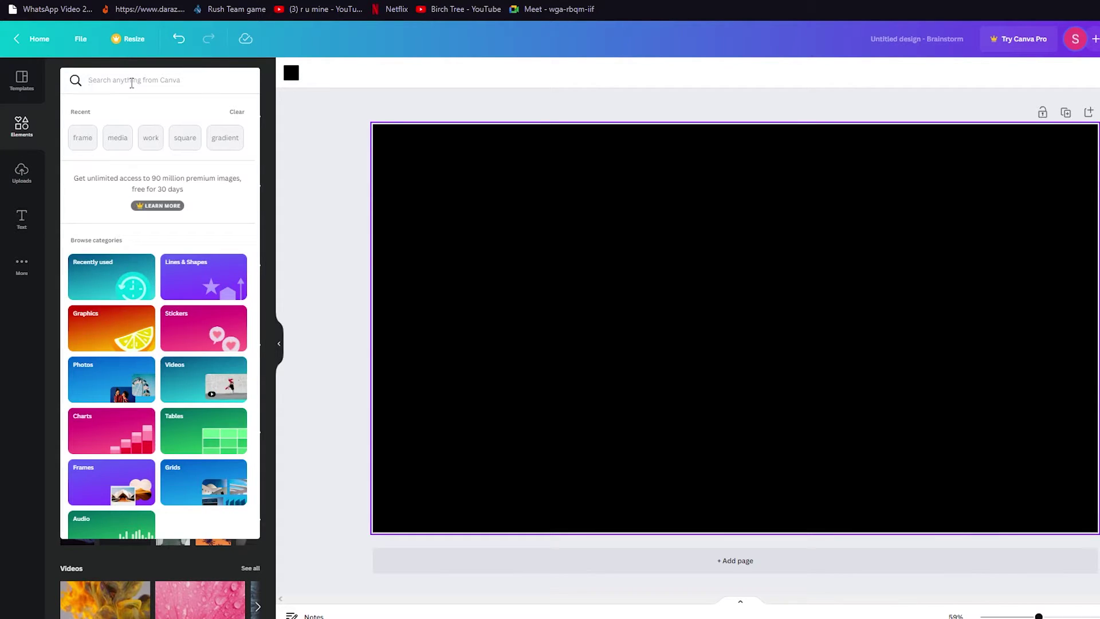
type("speech")
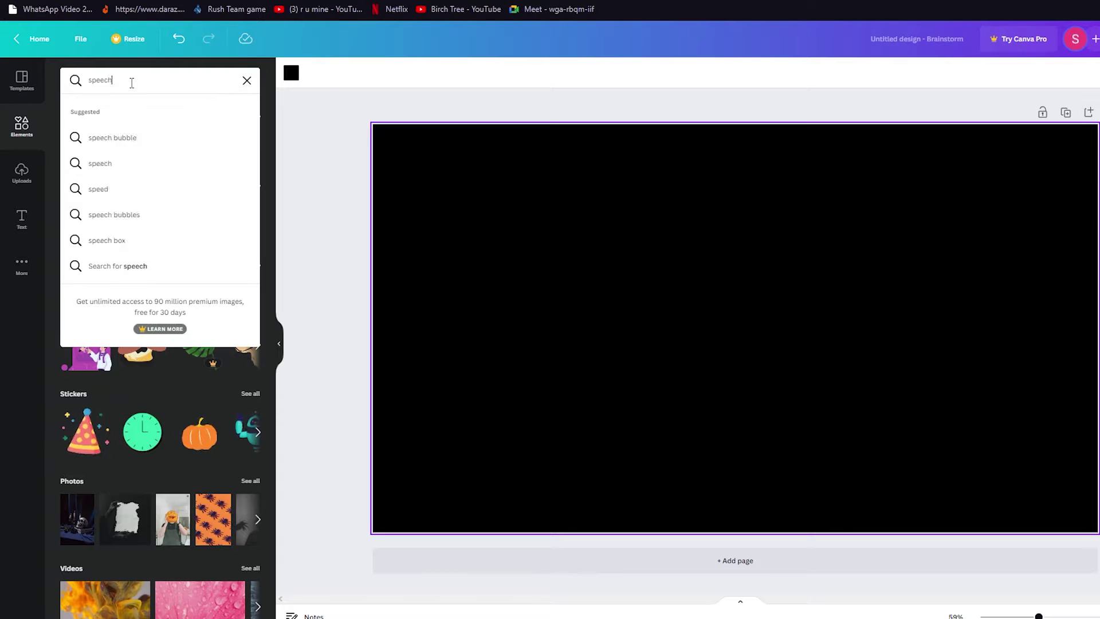
key("Return")
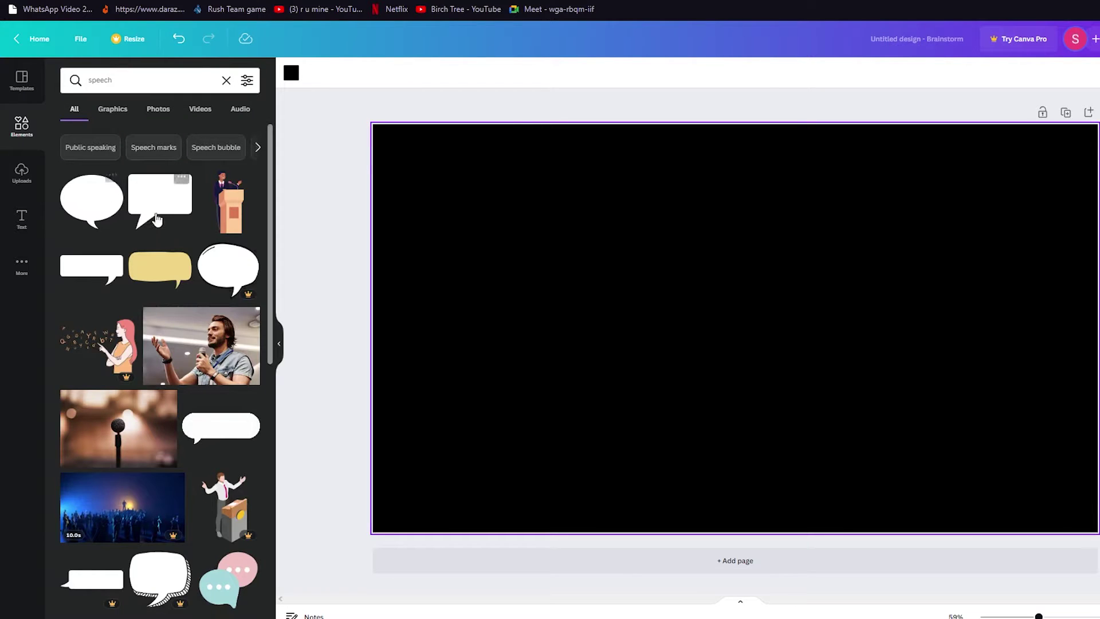
scroll(227, 385, "down", 3)
scroll(226, 385, "down", 5)
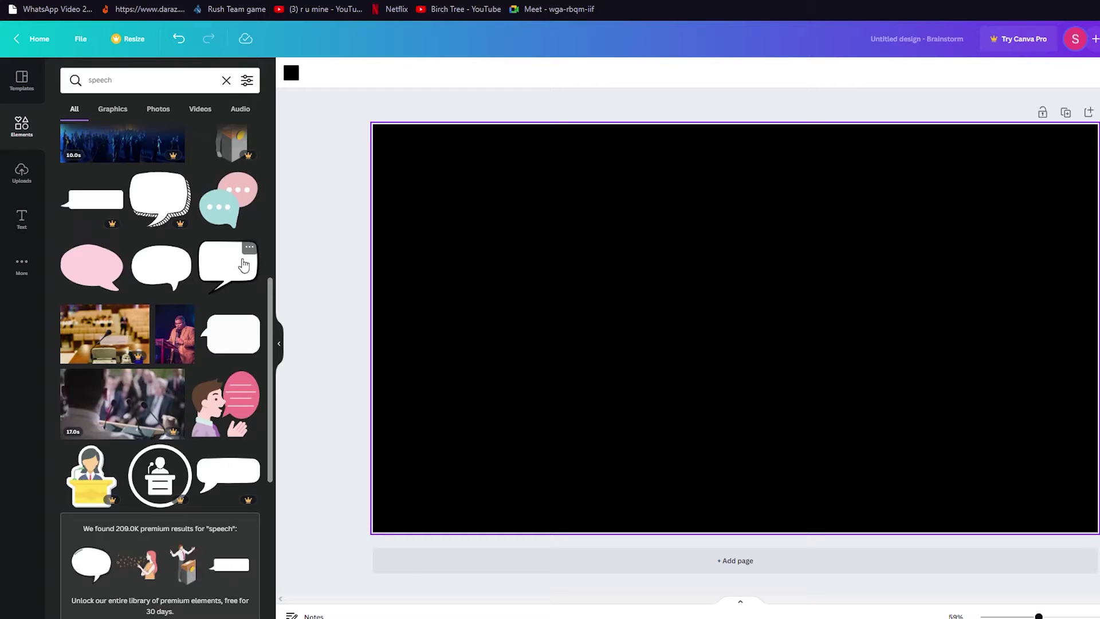
left_click(244, 264)
mouse_move(754, 326)
left_mouse_down()
mouse_move(730, 307)
mouse_move(734, 324)
mouse_move(750, 325)
mouse_move(711, 325)
mouse_move(752, 326)
left_mouse_up()
left_click_drag(828, 245, 755, 309)
double_click(758, 319)
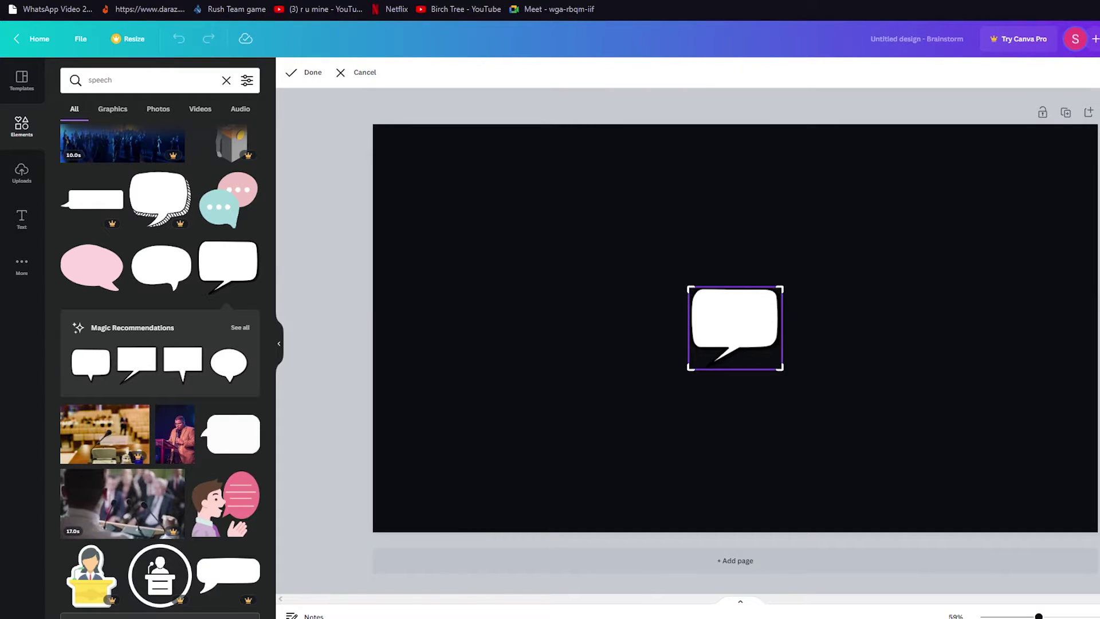
key("Escape")
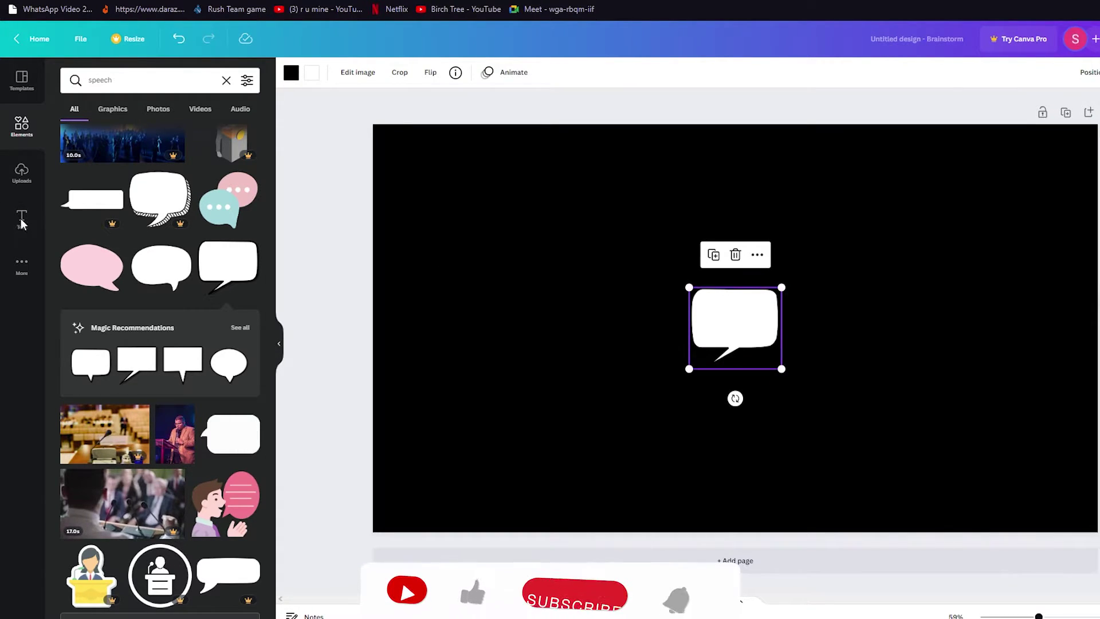
left_click(21, 219)
Step: Remove the extra 'Add a heading' text boxes from the page
double_click(179, 184)
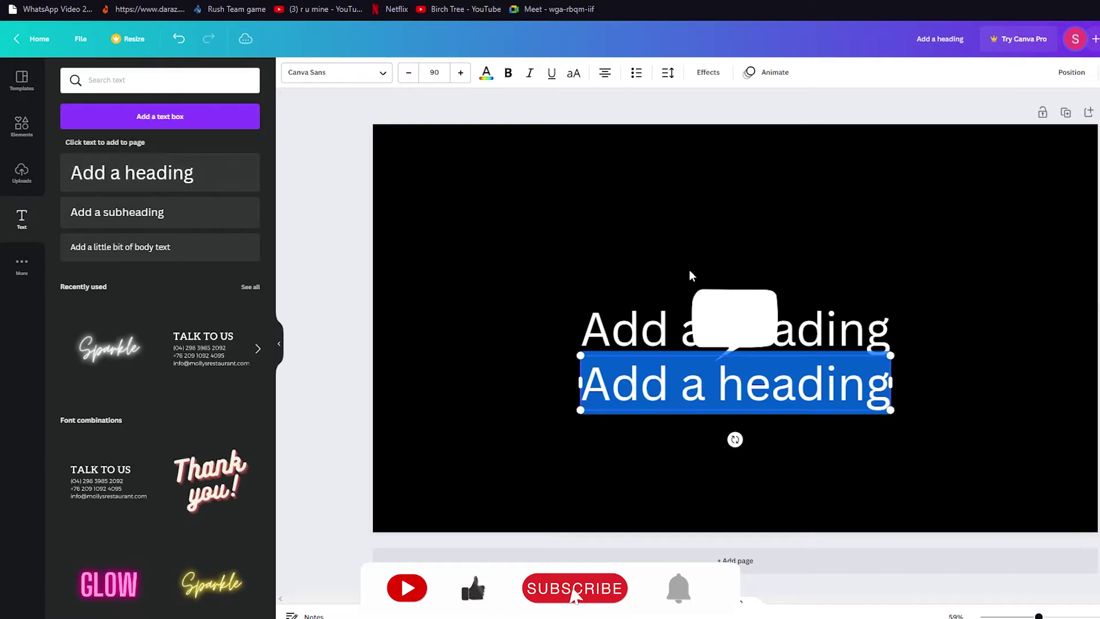
key("Delete")
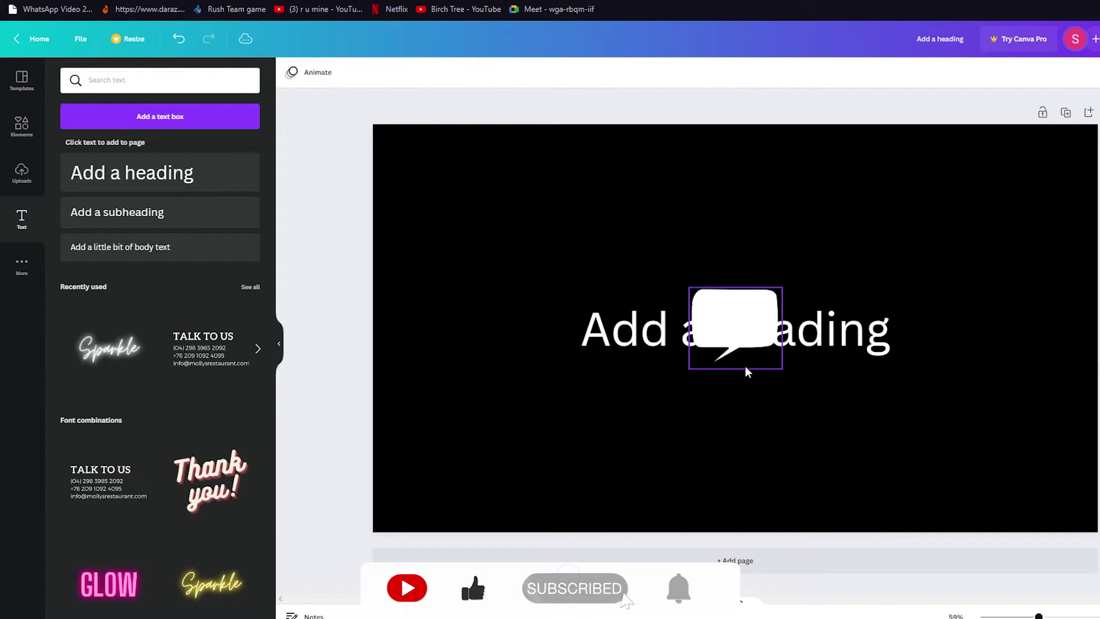
double_click(861, 337)
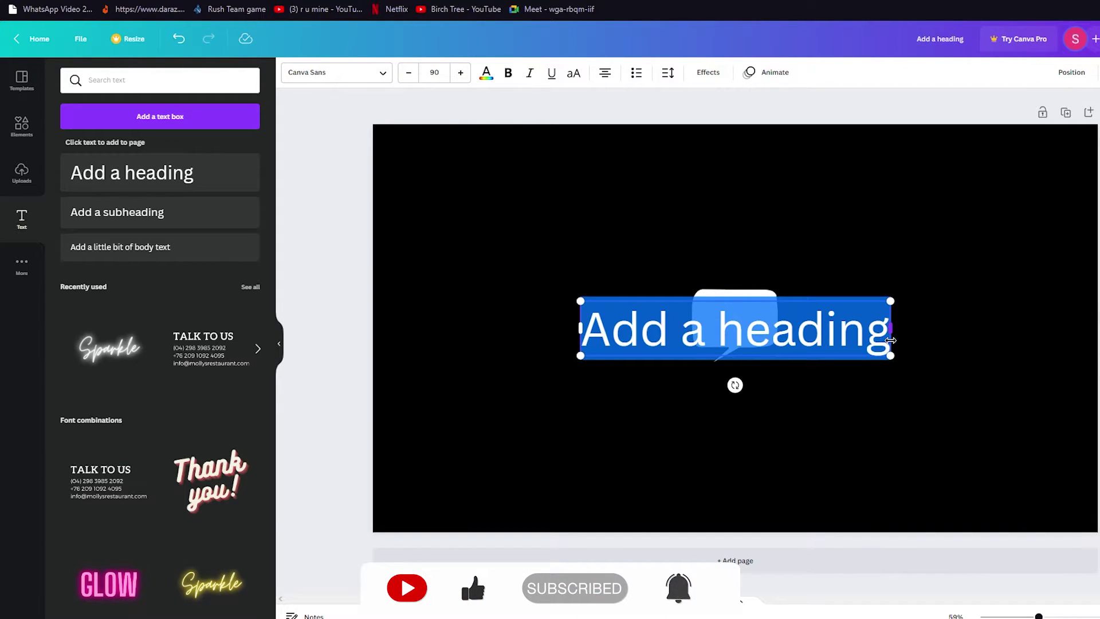
key("Delete")
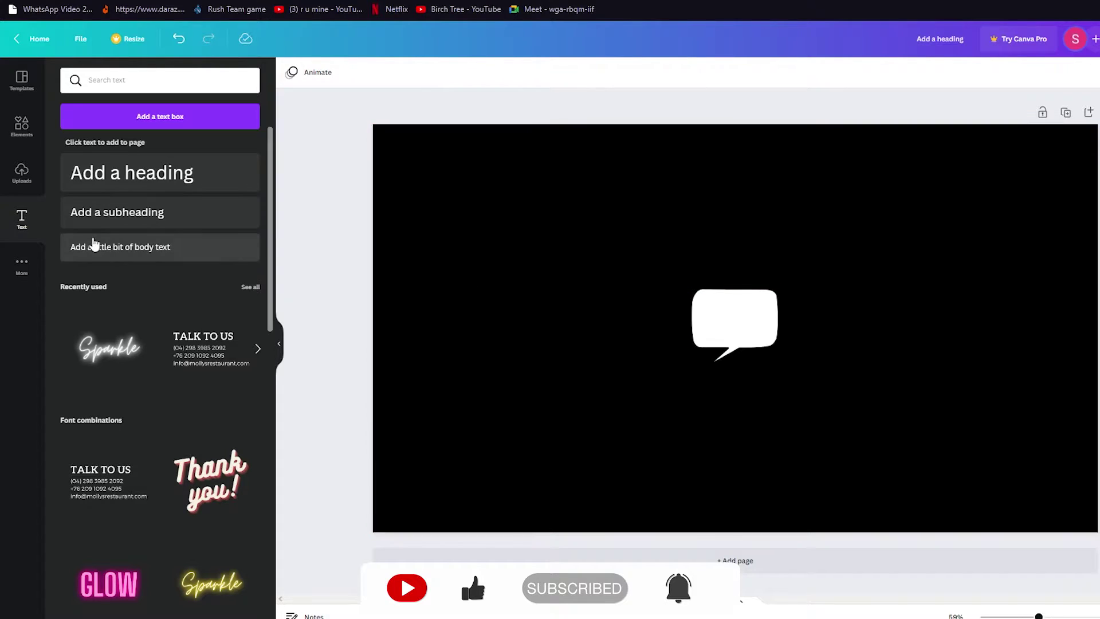
Step: Add body text reading 'Adidas' and centre it inside the speech bubble
left_click(140, 248)
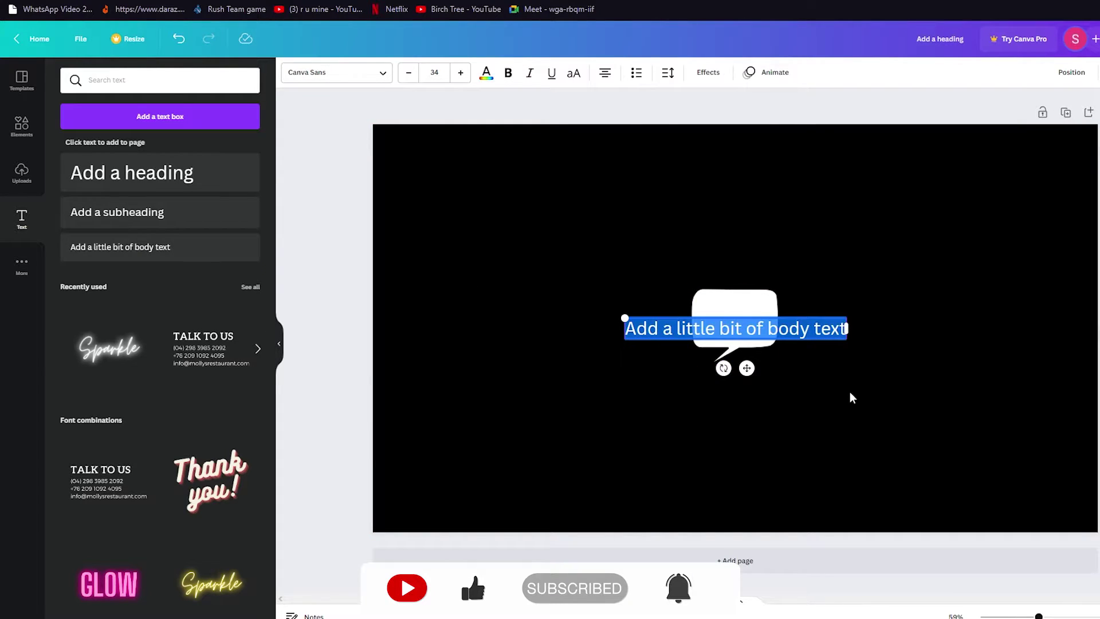
type("Adisa")
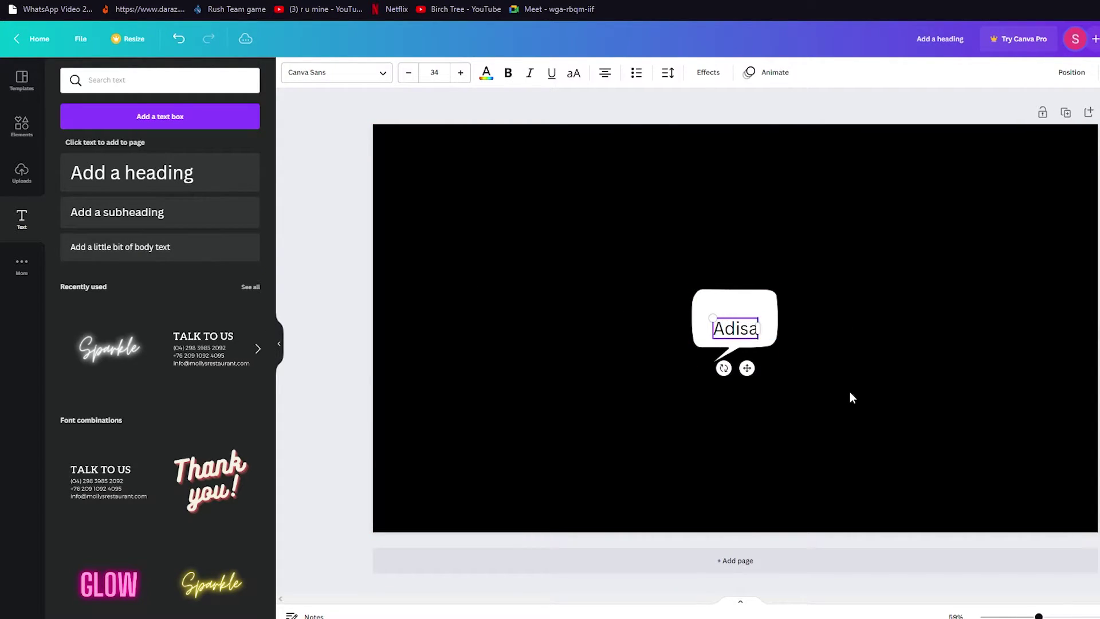
key("BackSpace")
key("BackSpace")
type("das")
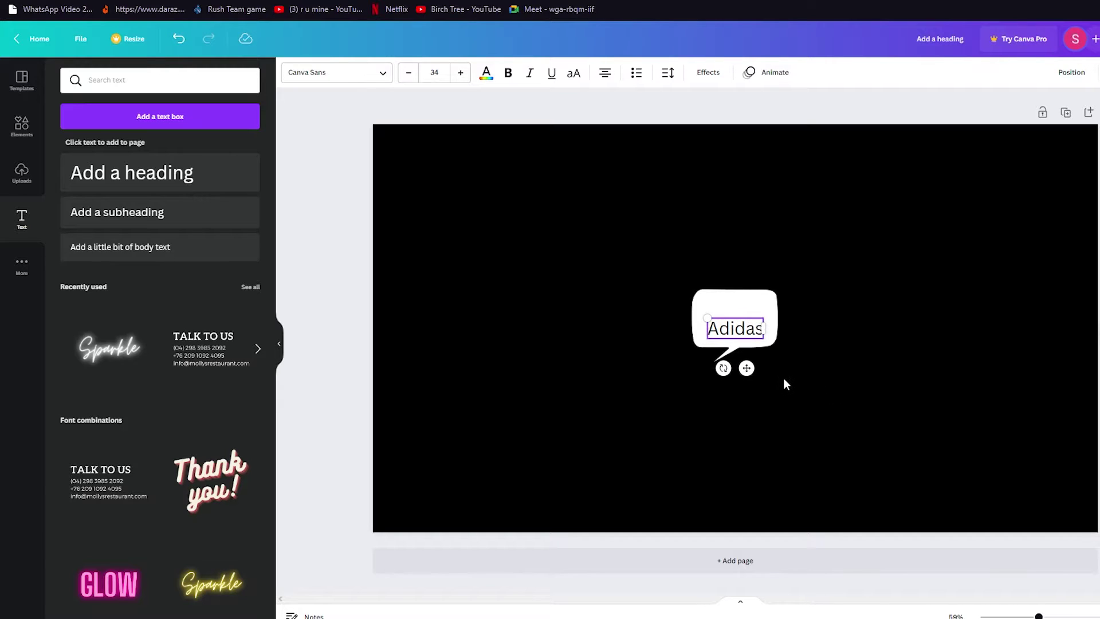
left_click_drag(752, 369, 752, 358)
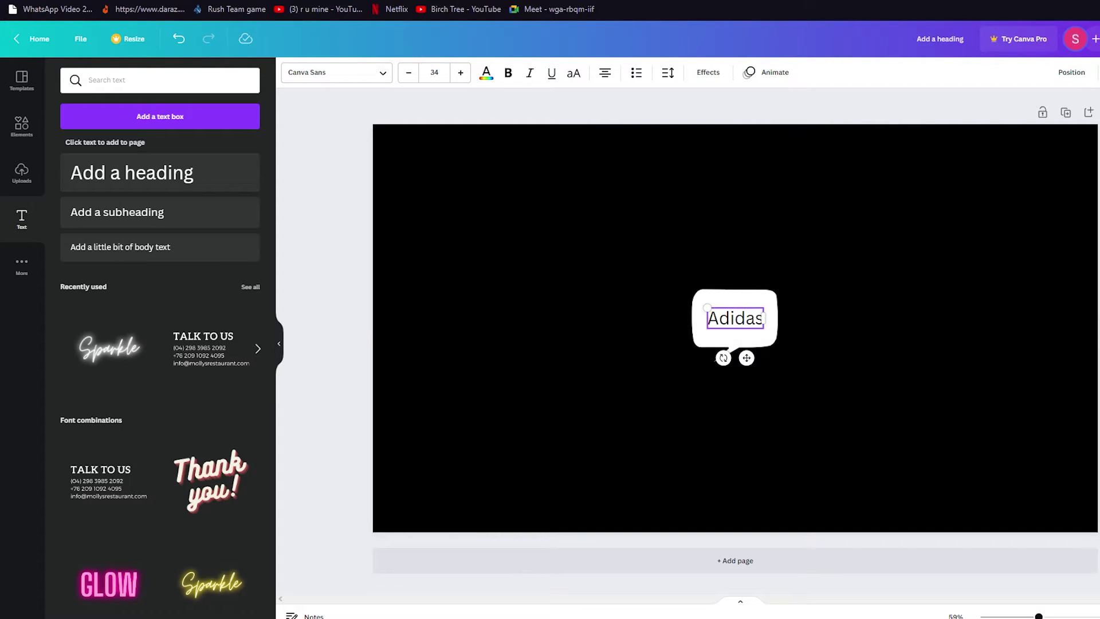
left_click(827, 331)
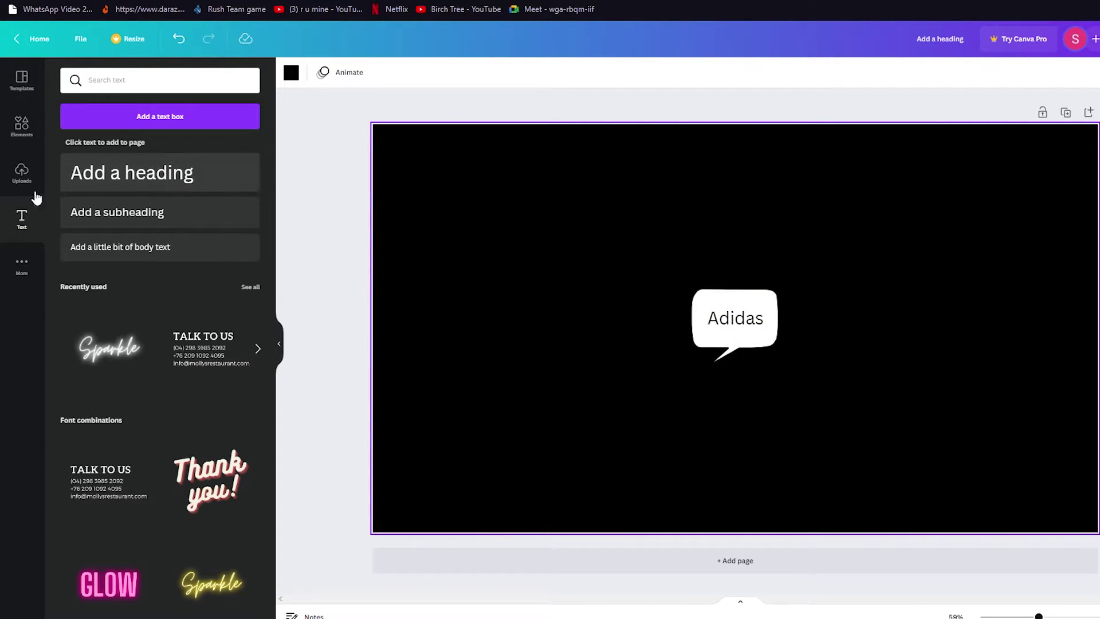
Step: Search Elements for 'circles' and place a shrunken white circle at the upper right
left_click(15, 140)
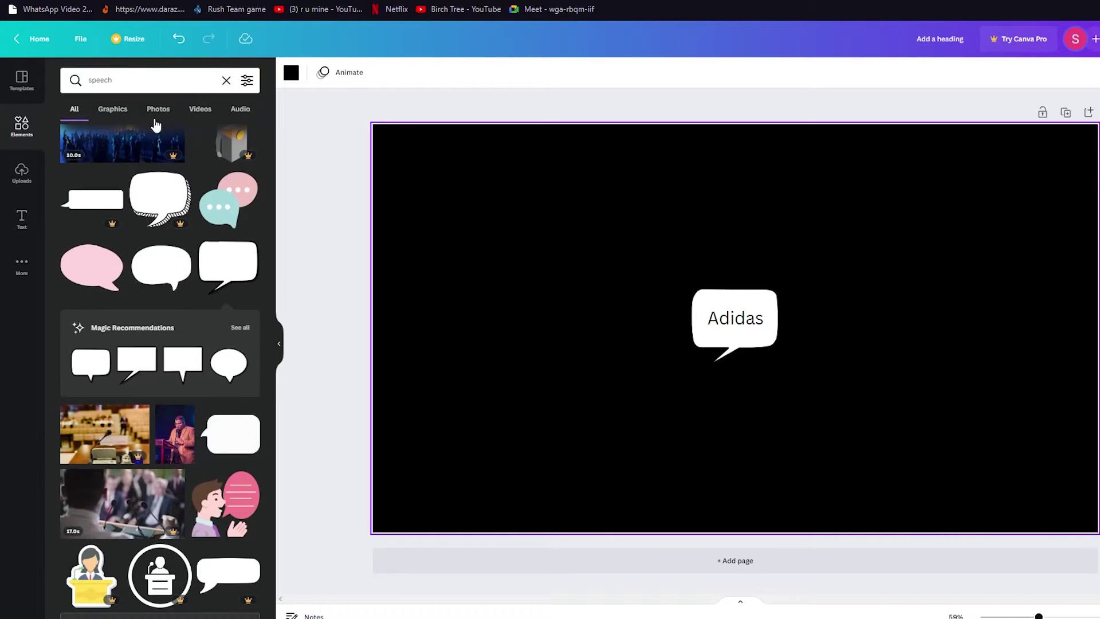
scroll(207, 257, "up", 5)
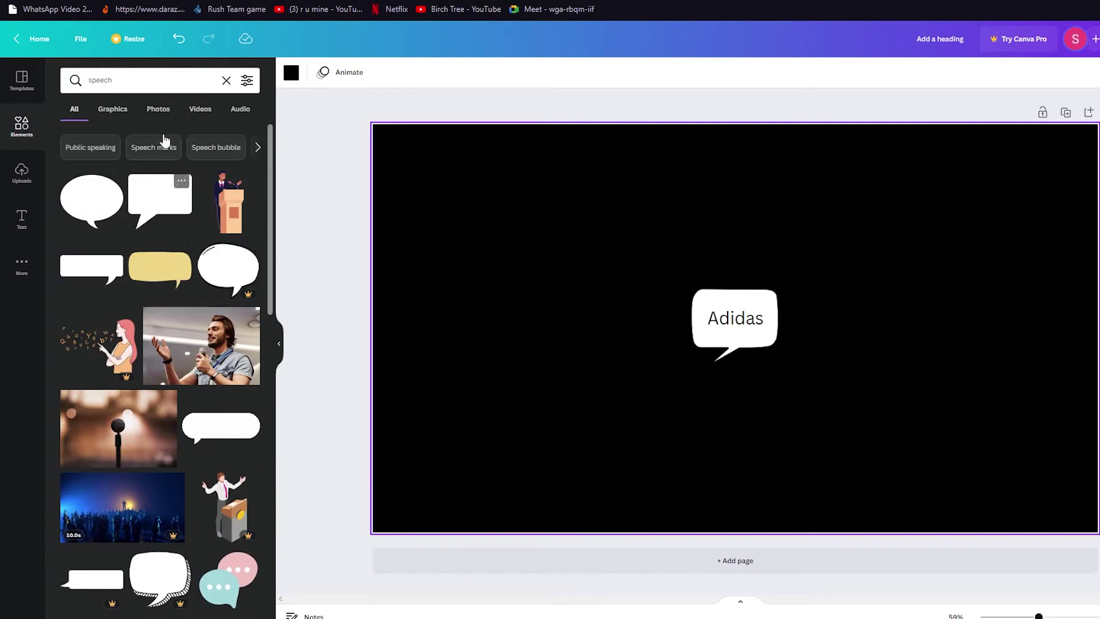
left_click(152, 80)
type("circles")
key("Return")
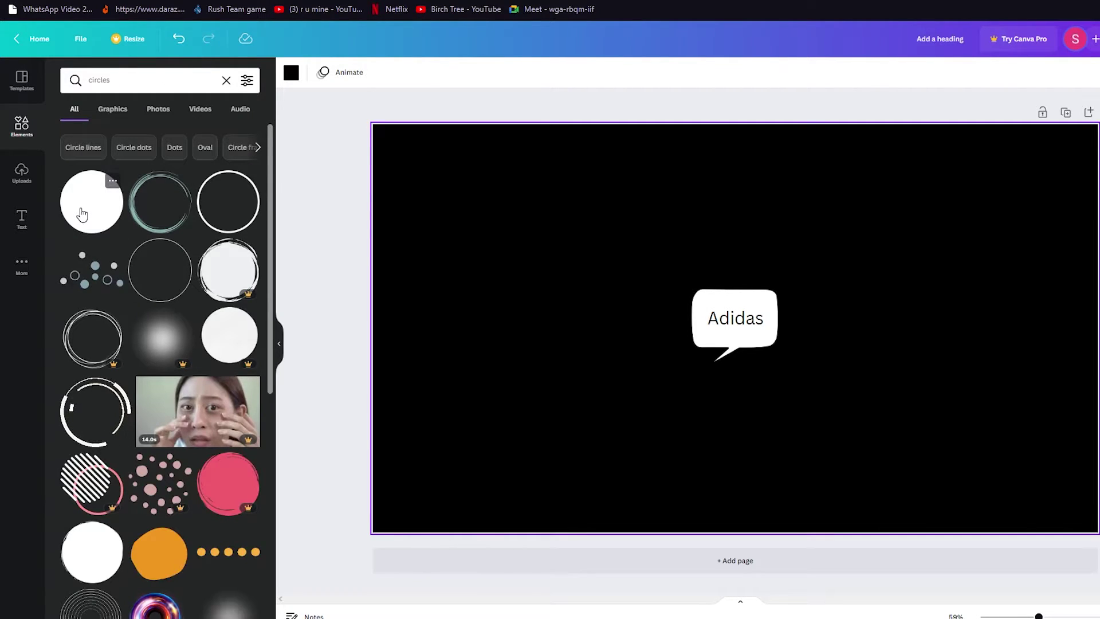
left_click(82, 214)
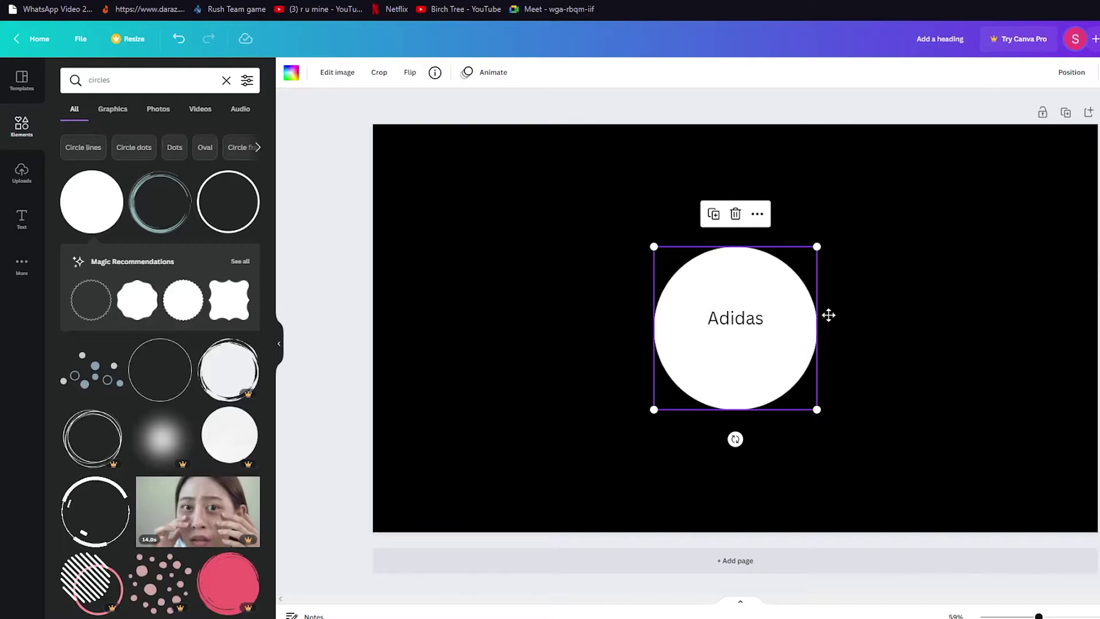
left_click_drag(820, 321, 995, 260)
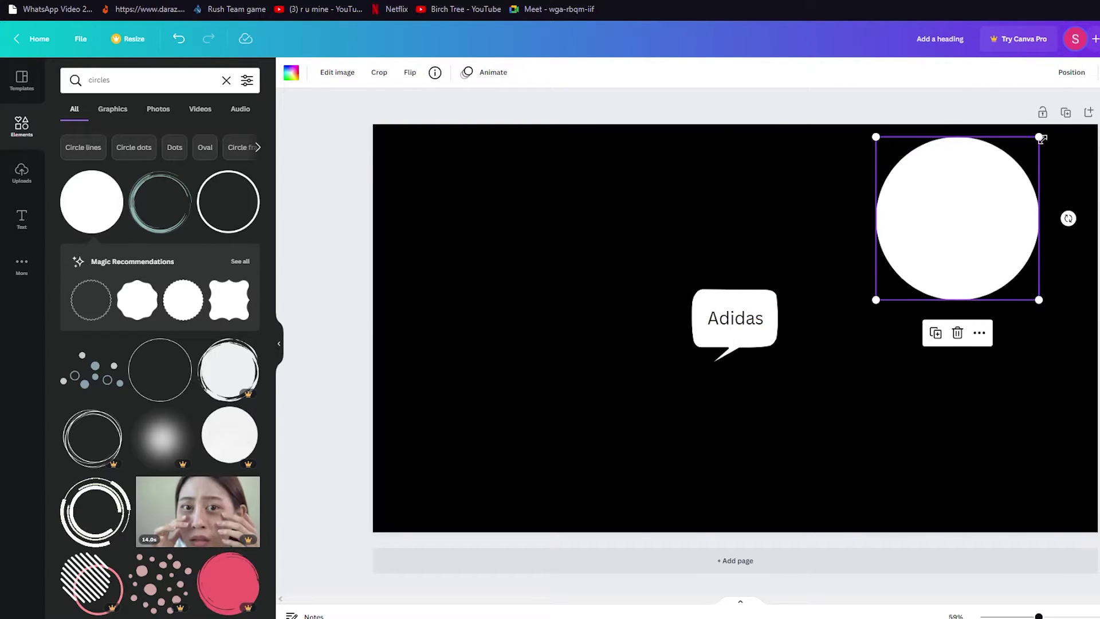
left_click_drag(1009, 167, 996, 180)
left_click_drag(953, 256, 955, 253)
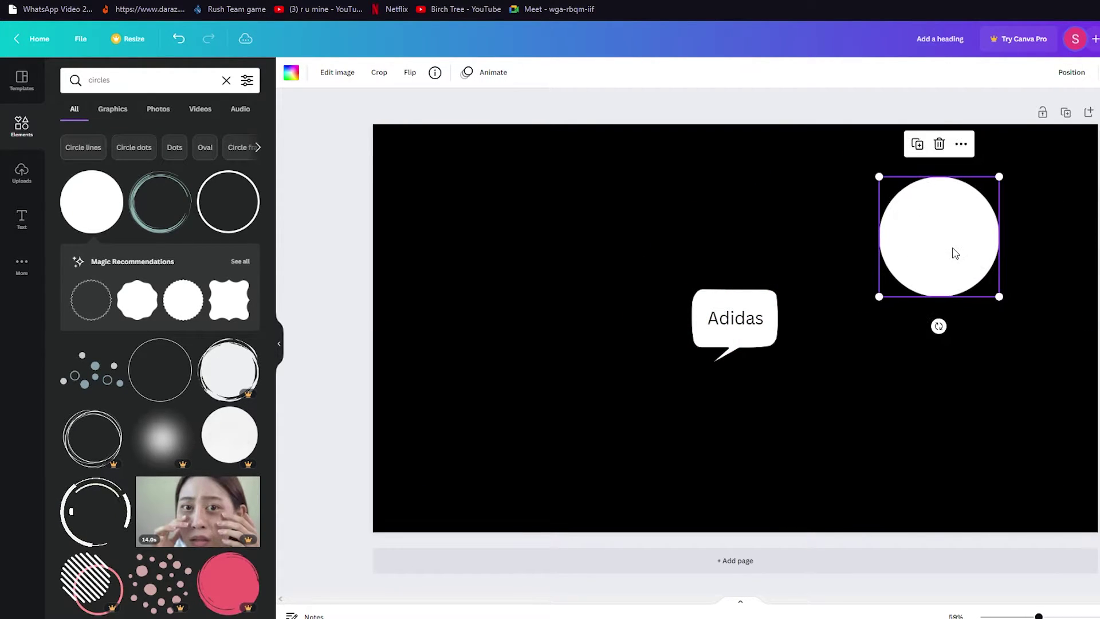
Step: Add three more white circles at the lower left, lower right and upper left
left_click(86, 224)
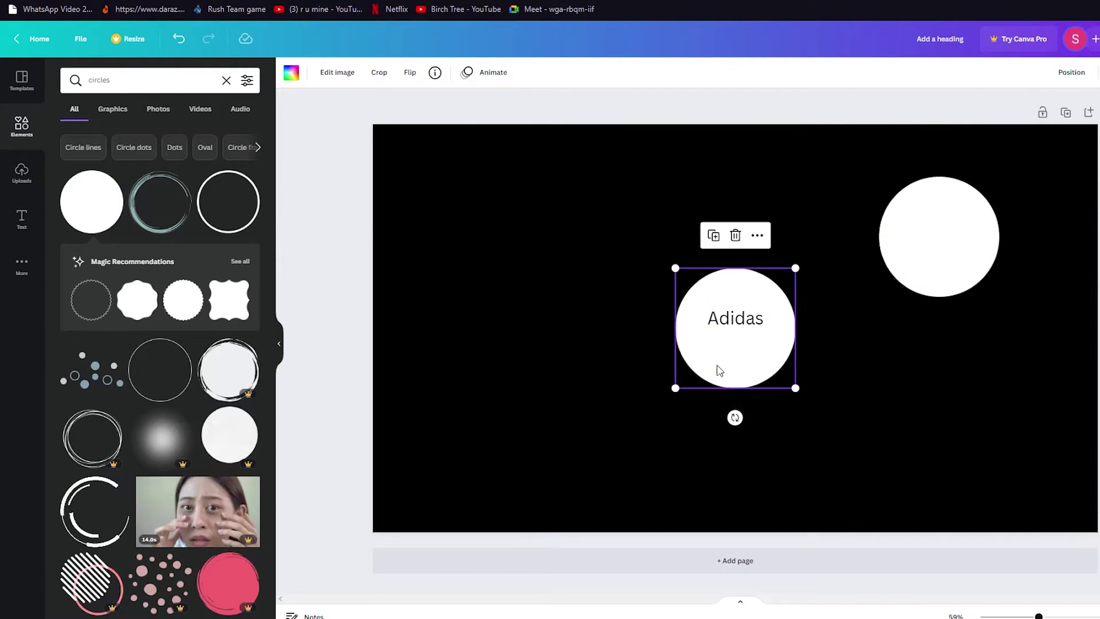
left_click_drag(721, 365, 535, 447)
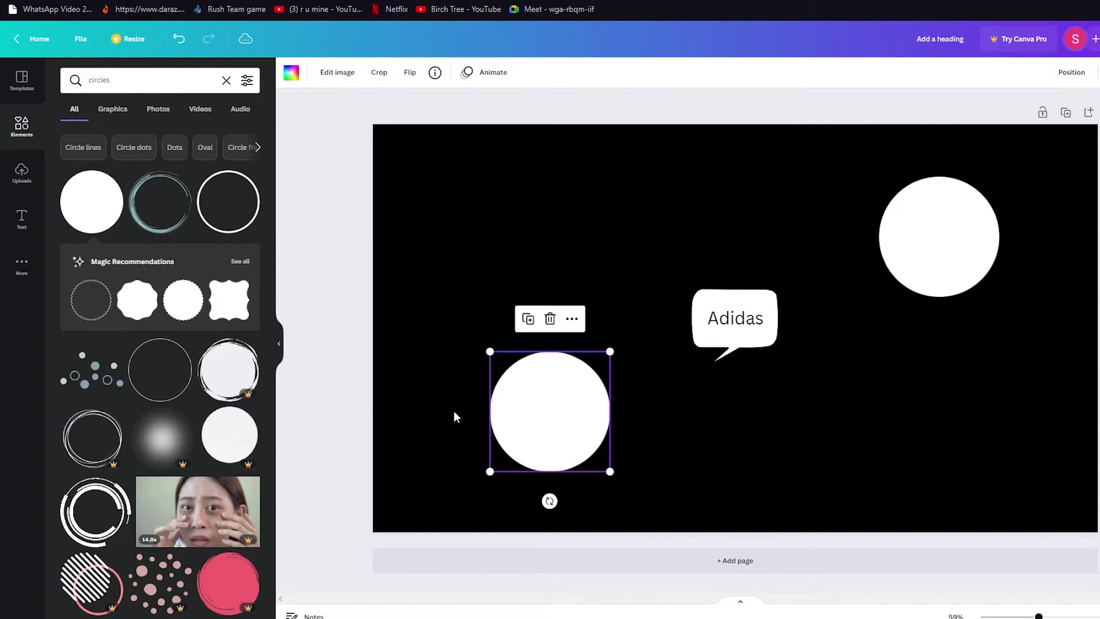
left_click(90, 208)
left_click_drag(781, 344, 927, 464)
left_click(94, 189)
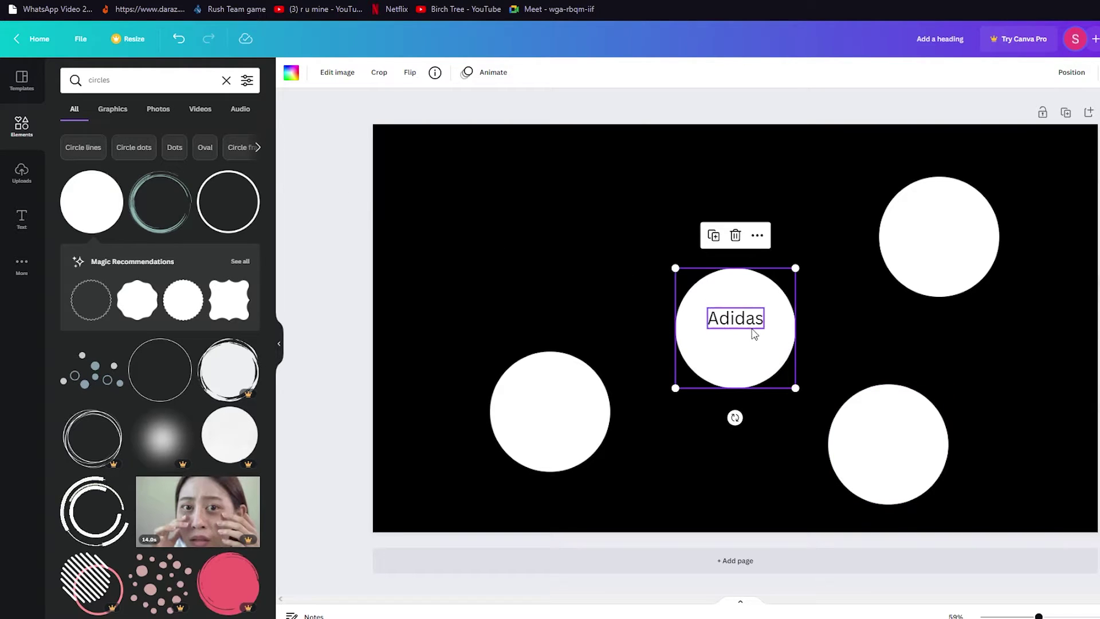
left_click_drag(743, 283, 518, 146)
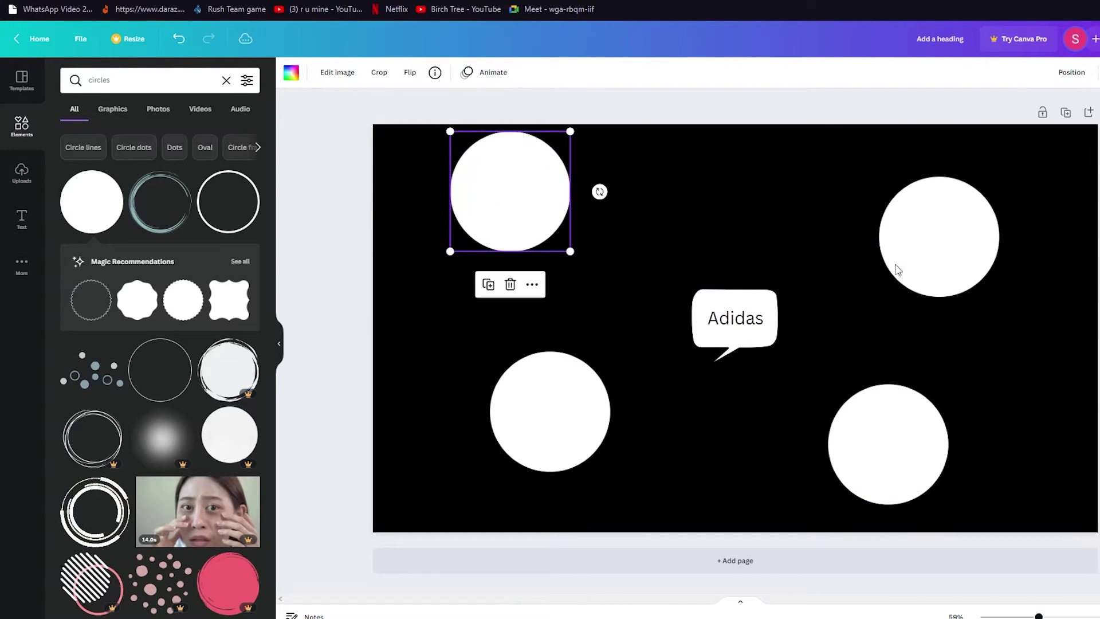
key("Escape")
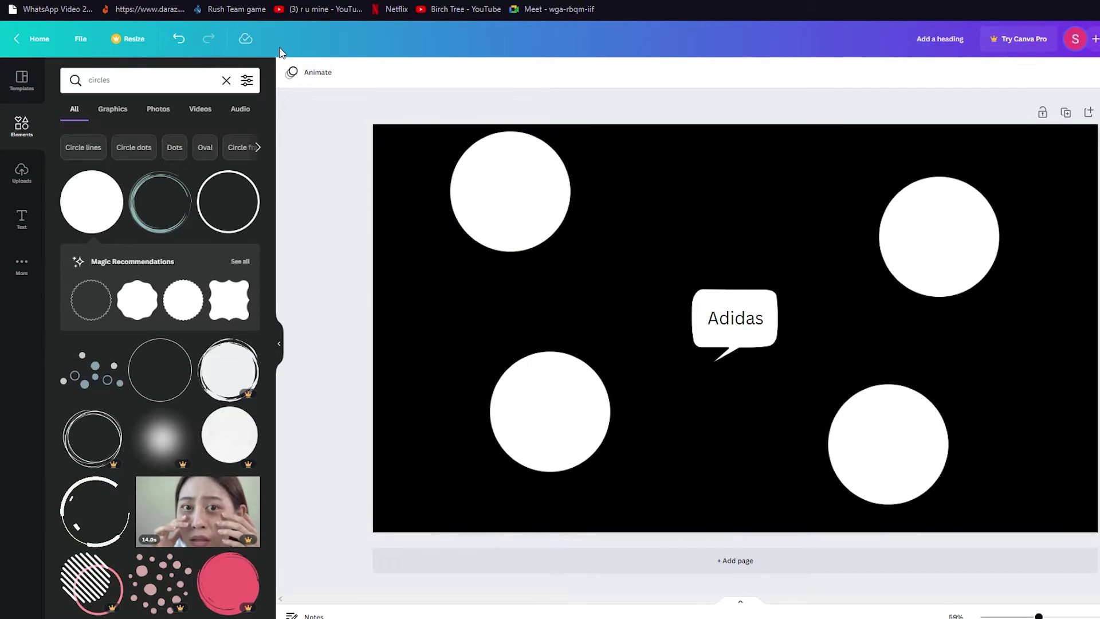
left_click(169, 88)
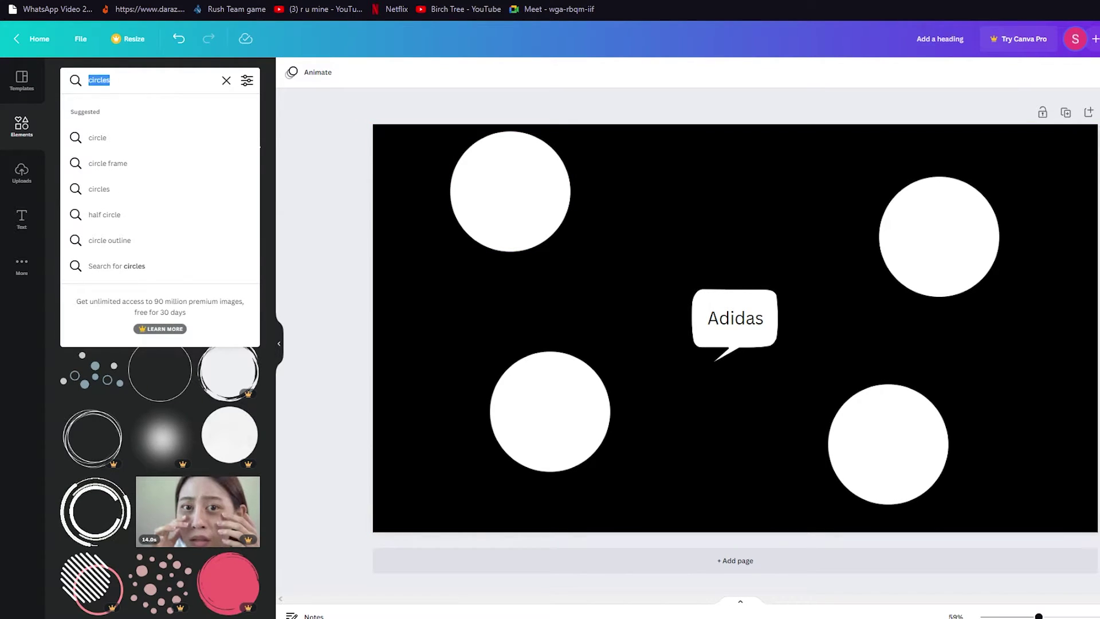
Step: Search Elements for 'arrows' and browse the arrow results
type("arrows")
key("Return")
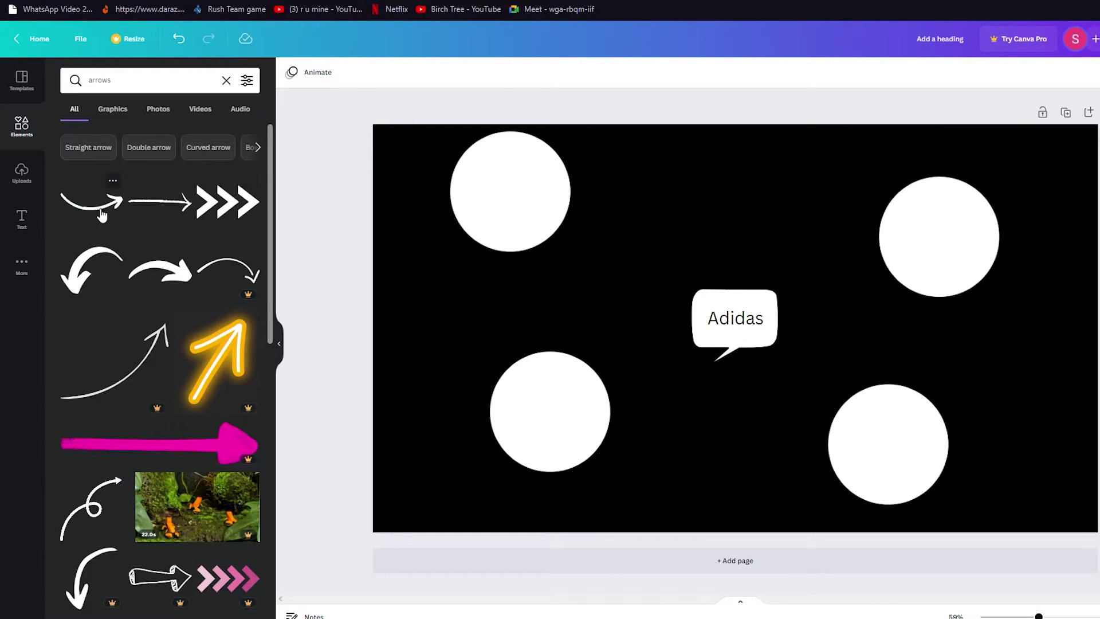
scroll(100, 247, "down", 5)
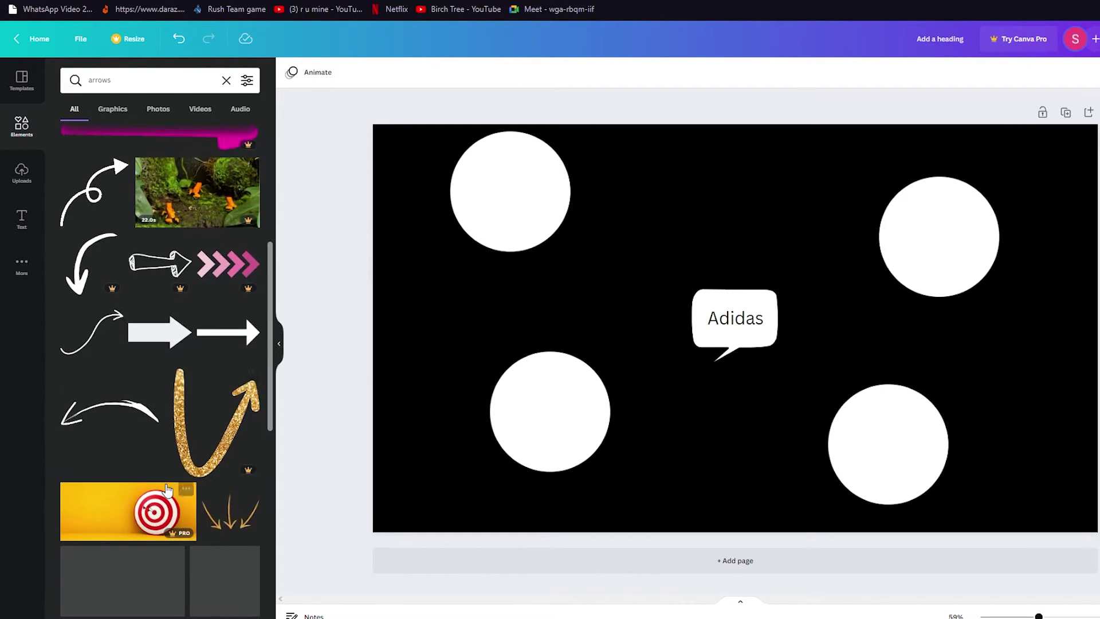
scroll(166, 490, "down", 4)
scroll(147, 485, "up", 3)
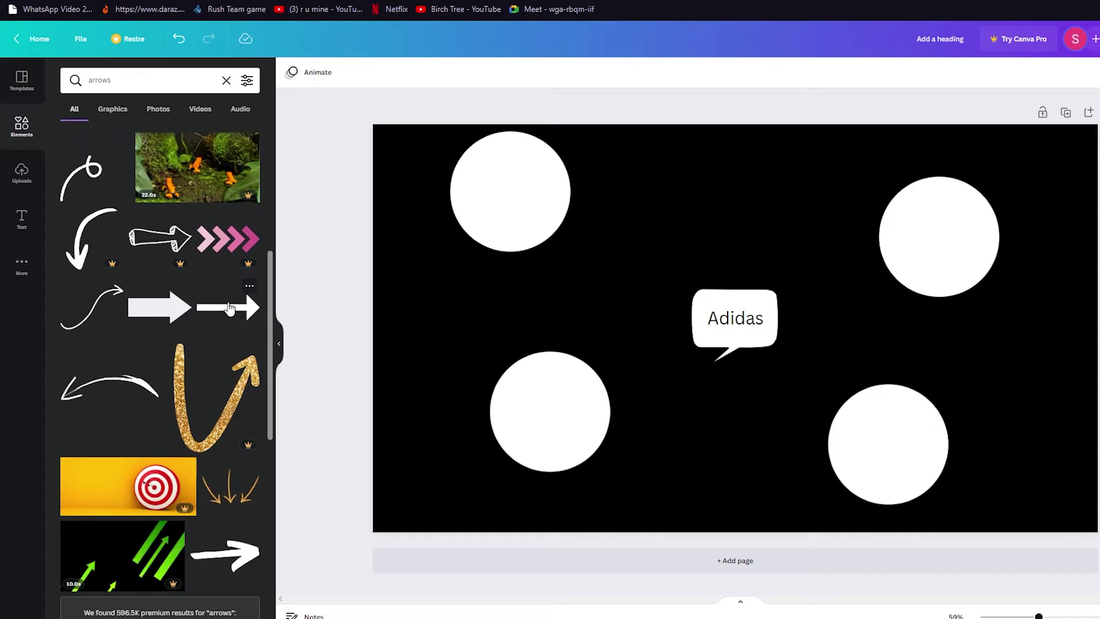
scroll(123, 384, "up", 6)
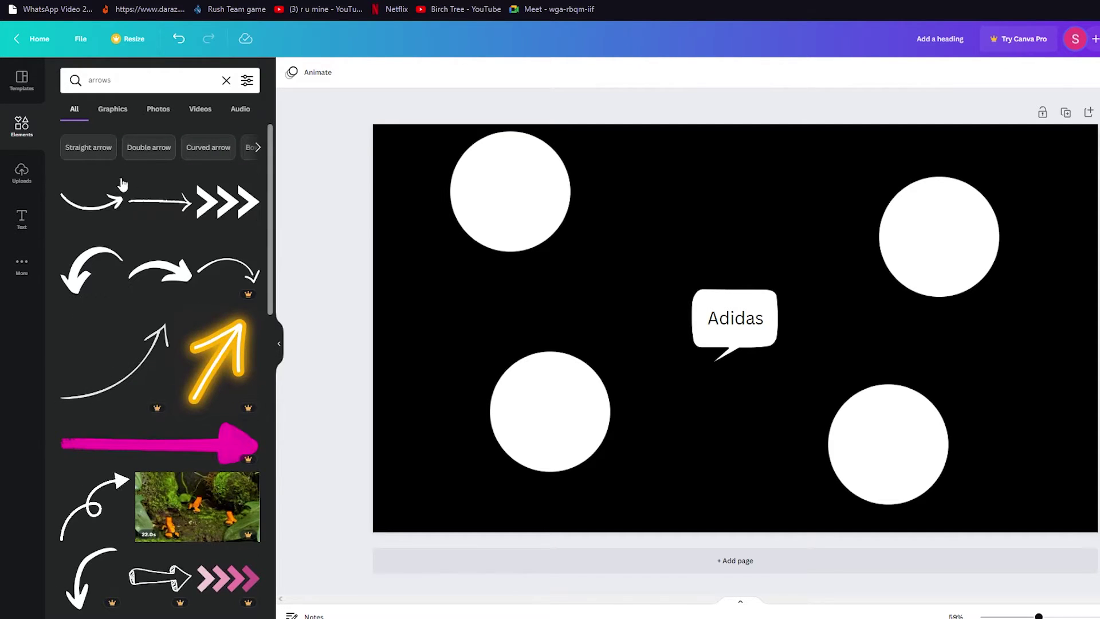
Step: Add curved white arrows from Adidas to the top-right and bottom-right circles, aligning both circles
left_click(98, 201)
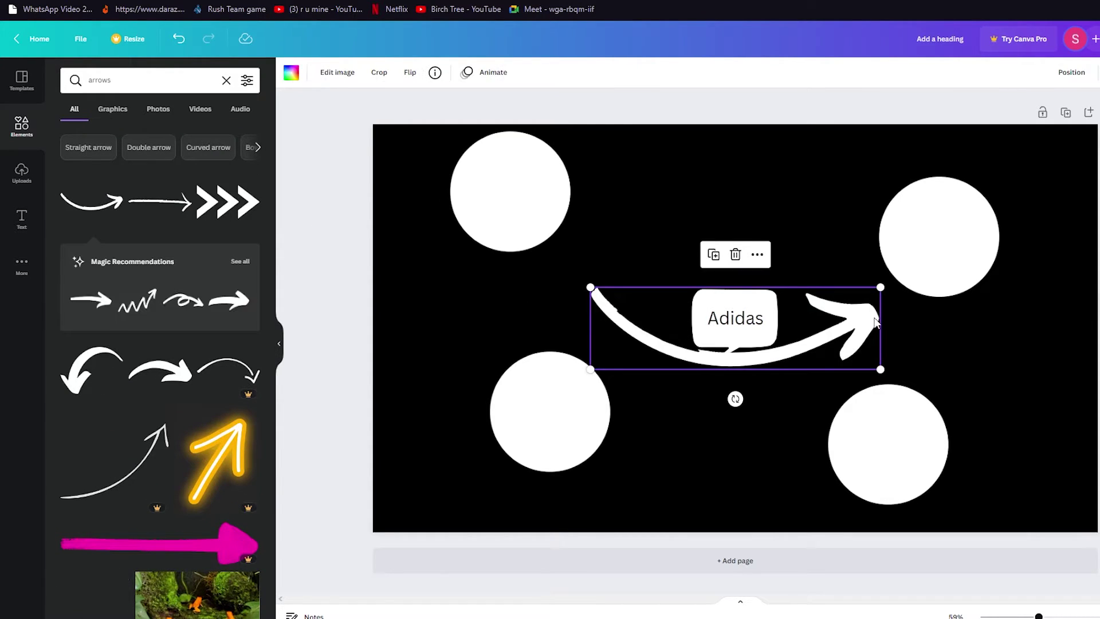
left_click_drag(883, 288, 892, 327)
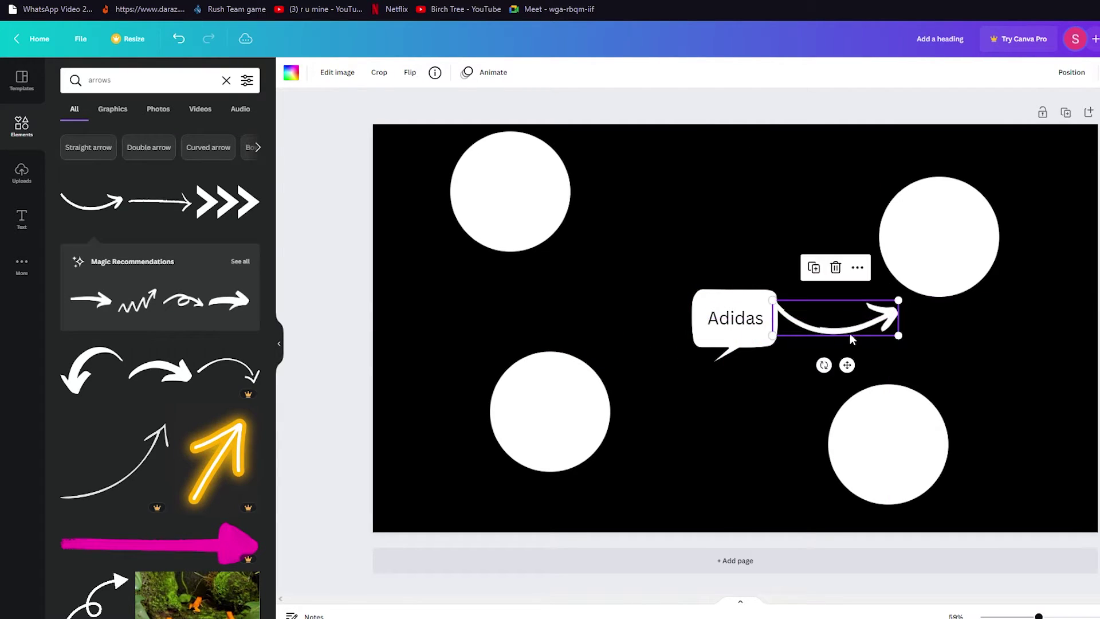
left_click_drag(824, 364, 846, 365)
left_click(923, 243)
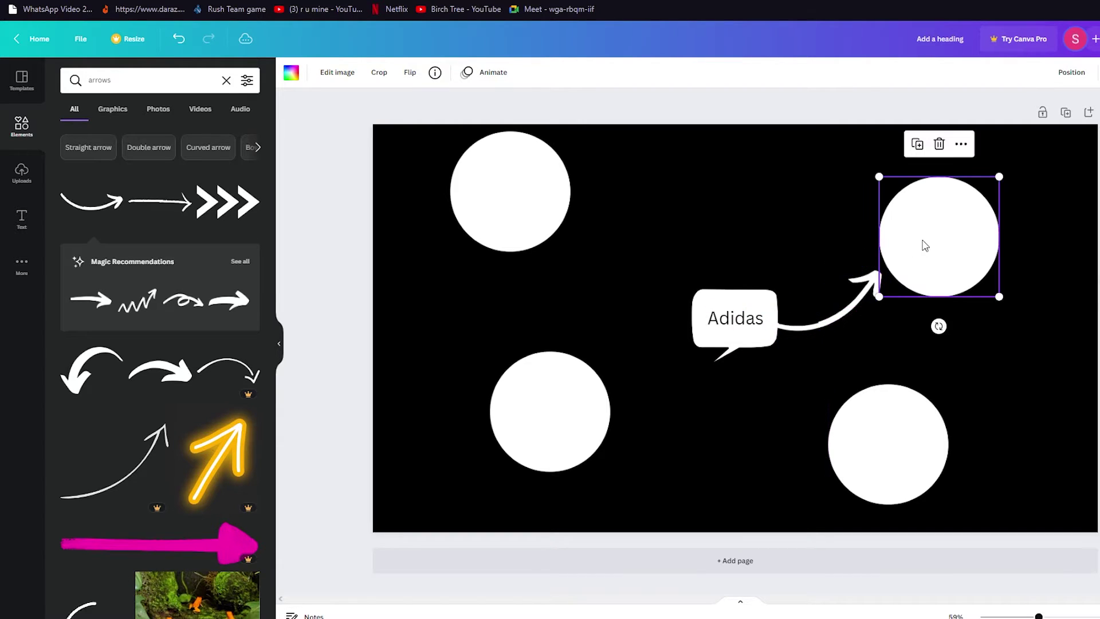
left_click_drag(923, 243, 896, 223)
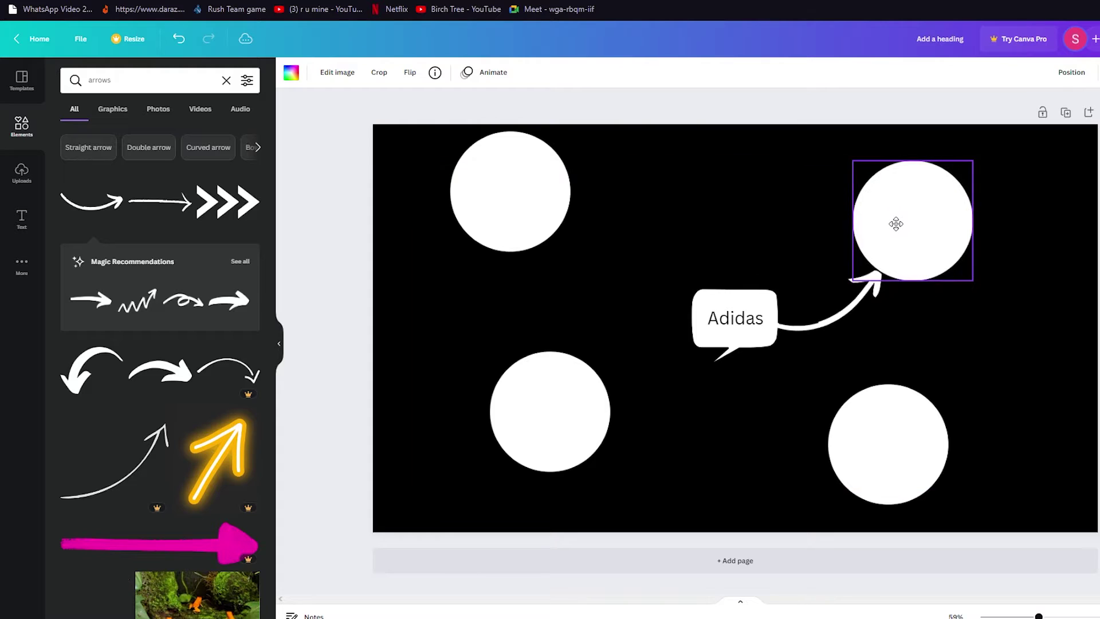
left_click(1029, 328)
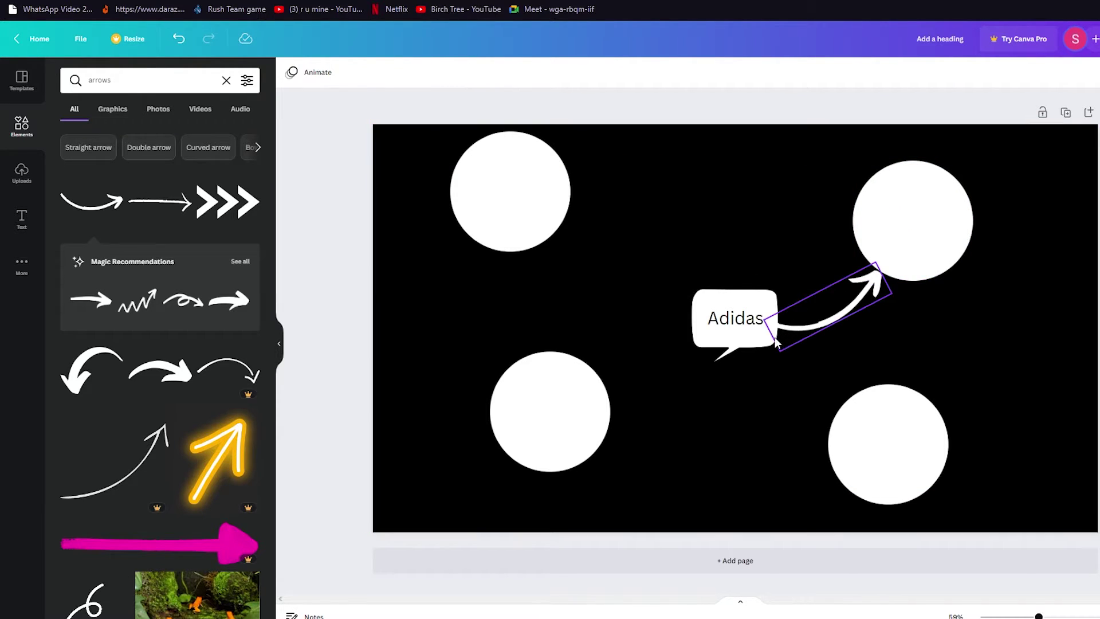
left_click(89, 228)
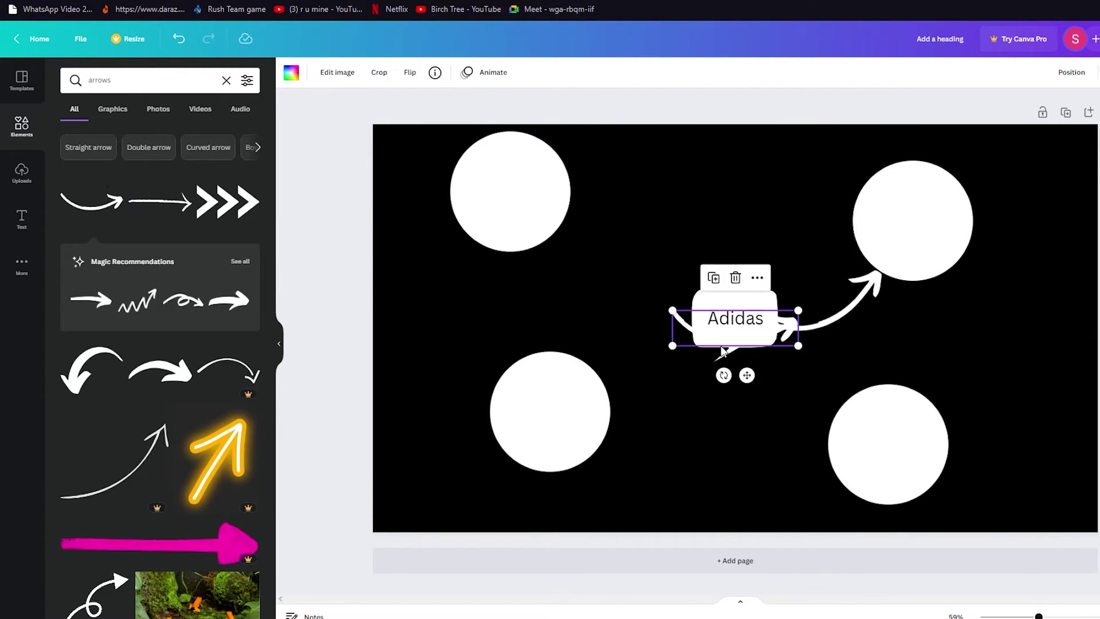
left_click_drag(724, 373, 663, 382)
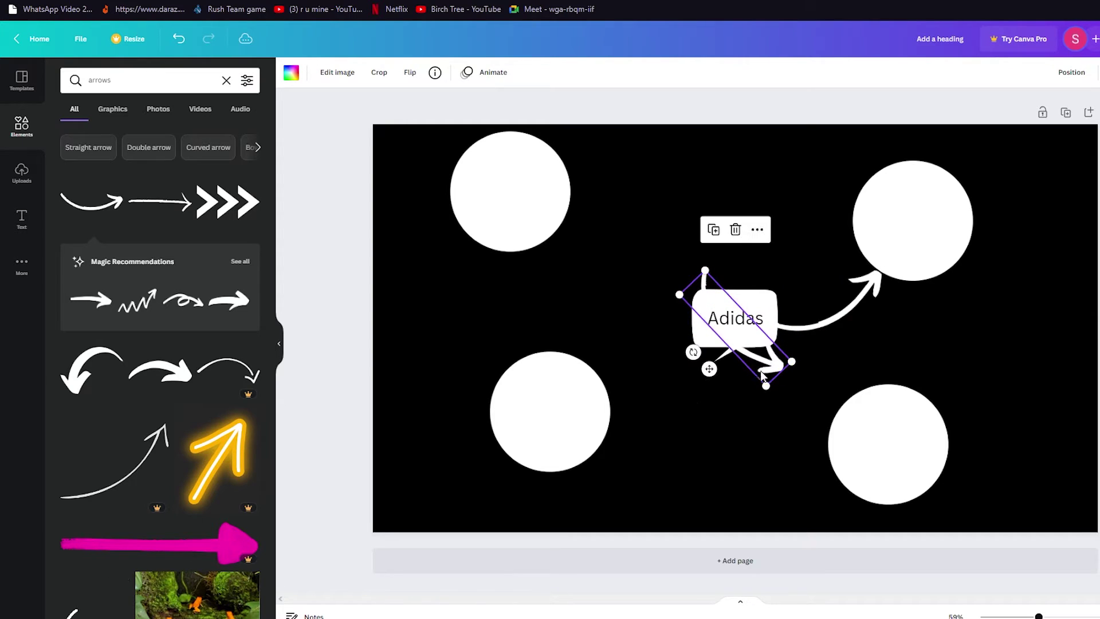
left_click_drag(768, 367, 825, 420)
left_click(885, 449)
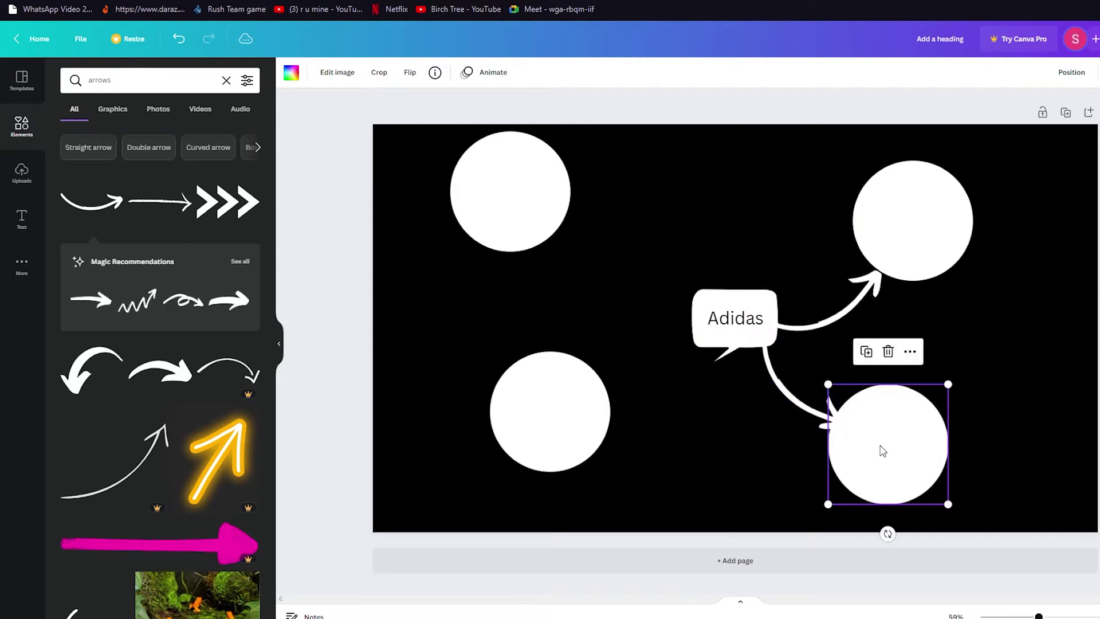
left_click_drag(887, 448, 883, 444)
left_click(928, 410)
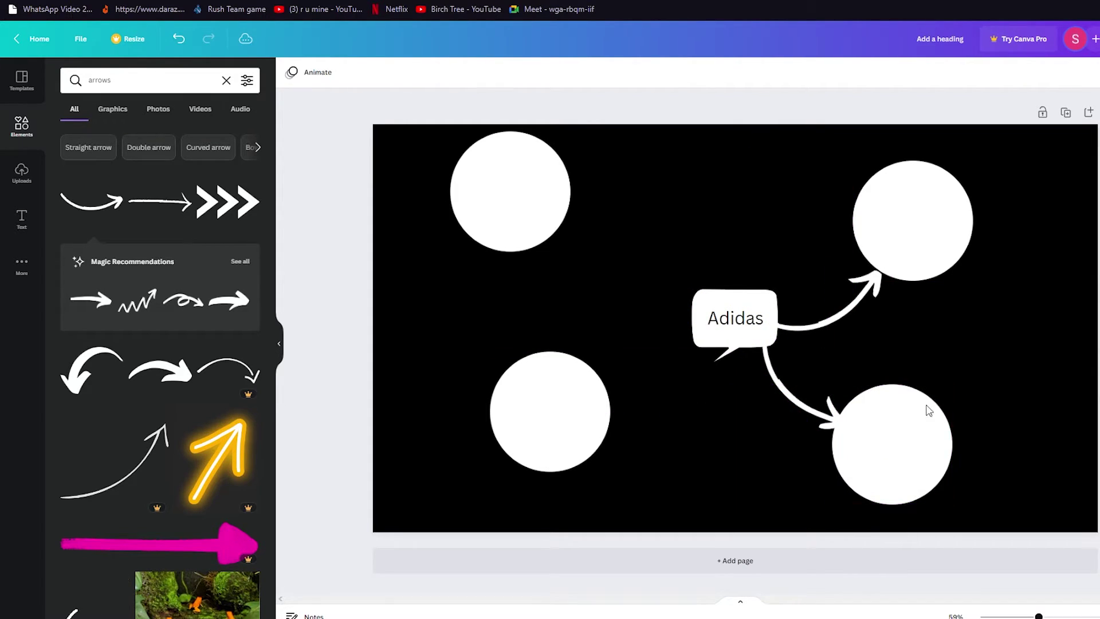
Step: Add curved arrows to the top-left and lower-left circles, rotating the last to 120°
left_click(94, 205)
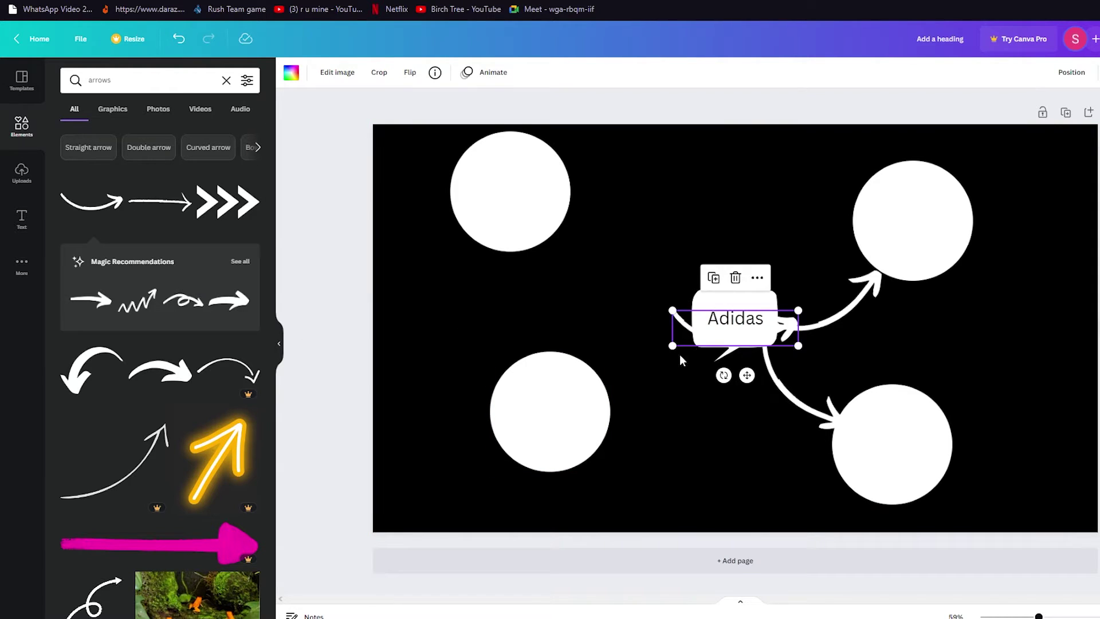
left_click_drag(724, 375, 724, 213)
left_click_drag(532, 198, 591, 200)
left_click(592, 351)
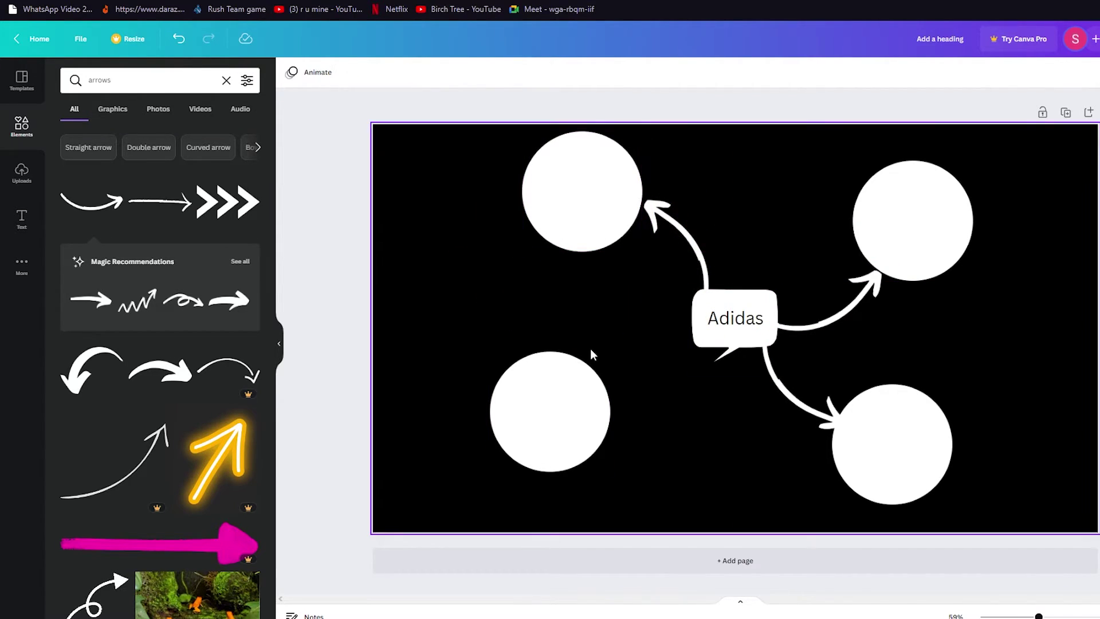
left_click(106, 210)
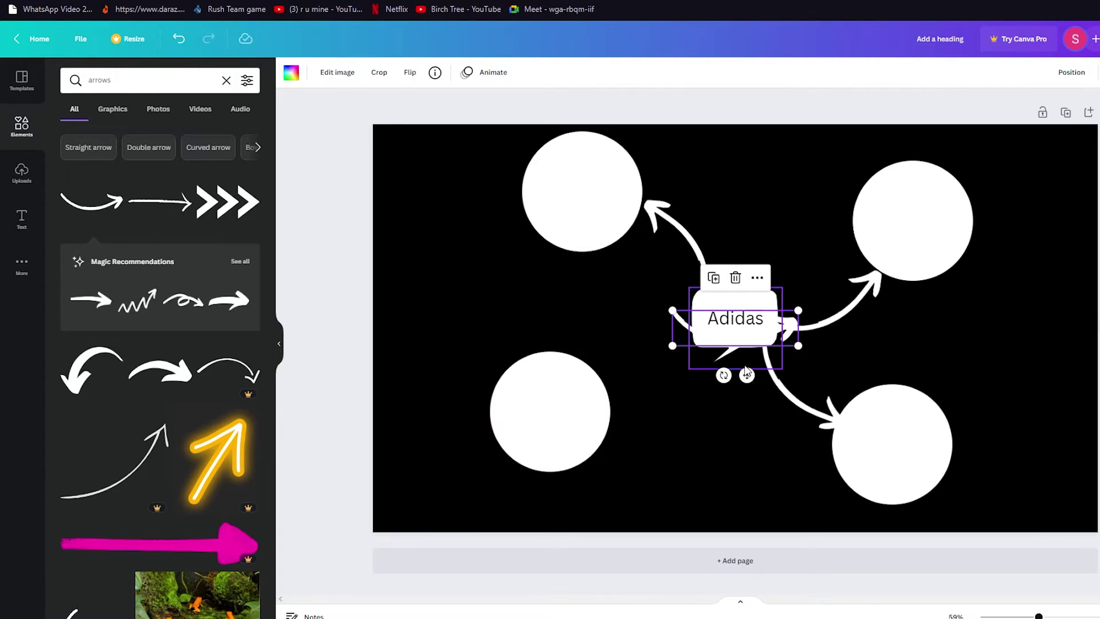
left_click_drag(724, 376, 511, 232)
left_click_drag(540, 205, 540, 206)
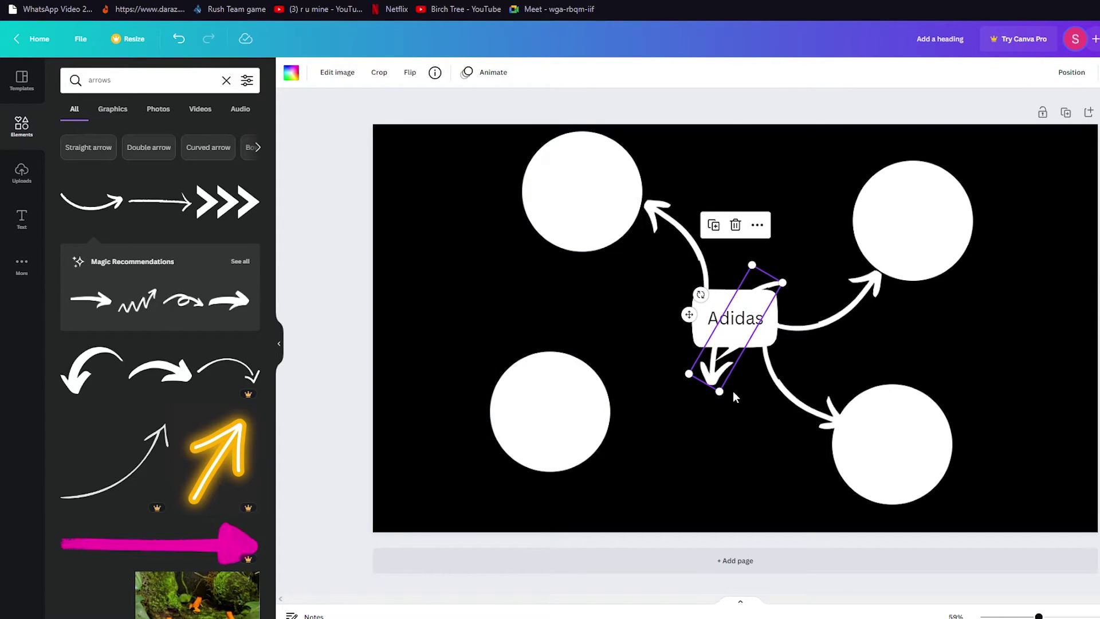
left_click_drag(688, 316, 624, 349)
left_click_drag(547, 424, 607, 483)
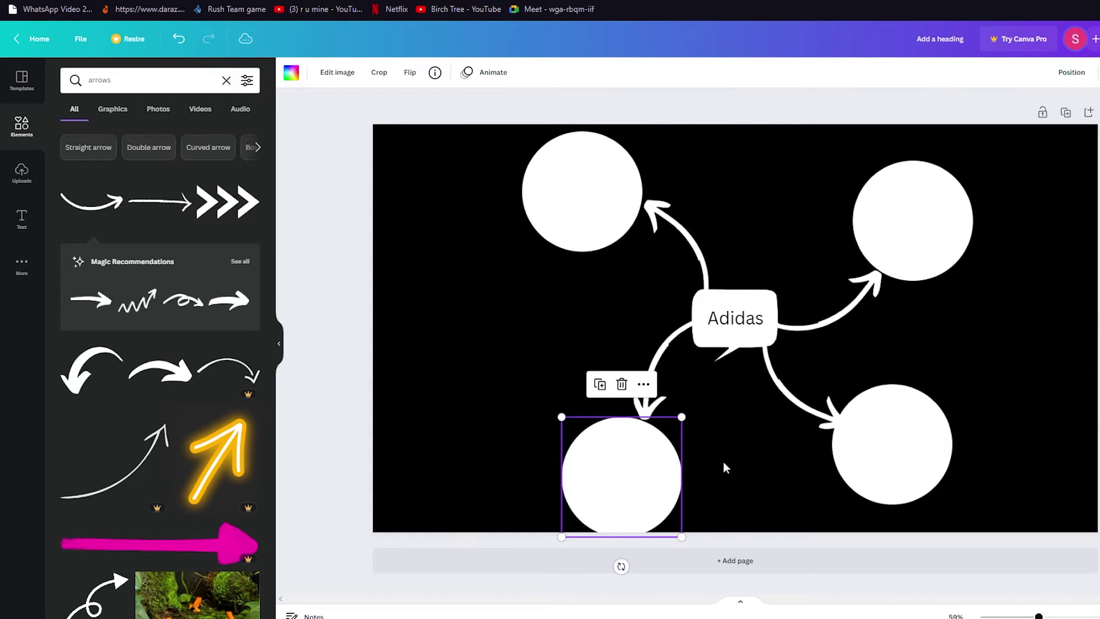
left_click(924, 319)
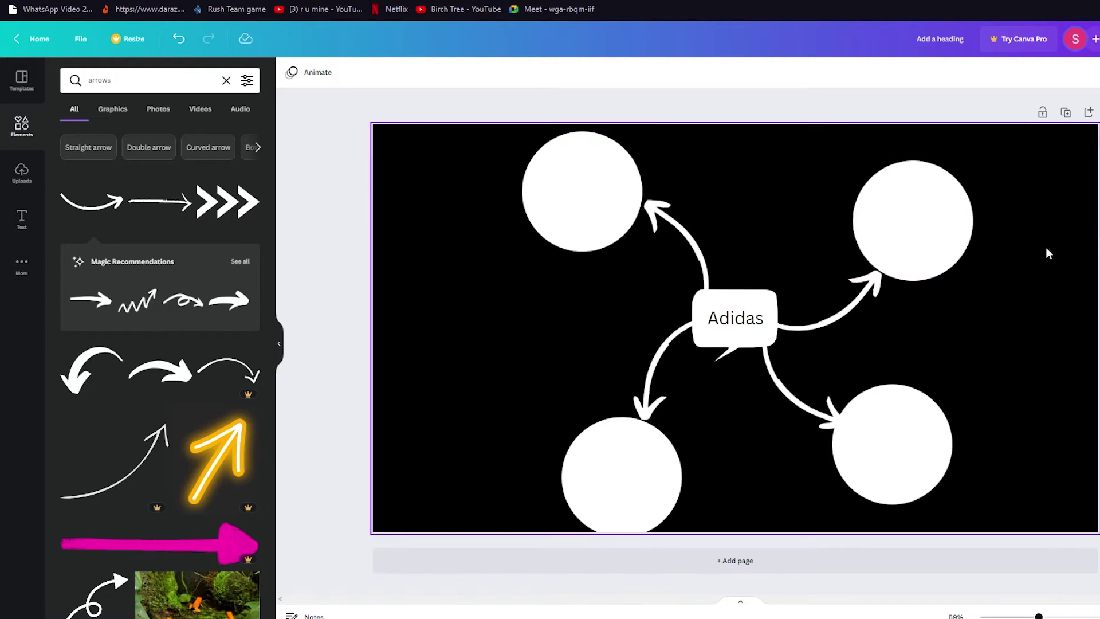
Step: Replace the 'arrows' search term with 'adidas' and show the Graphics results
left_click(152, 80)
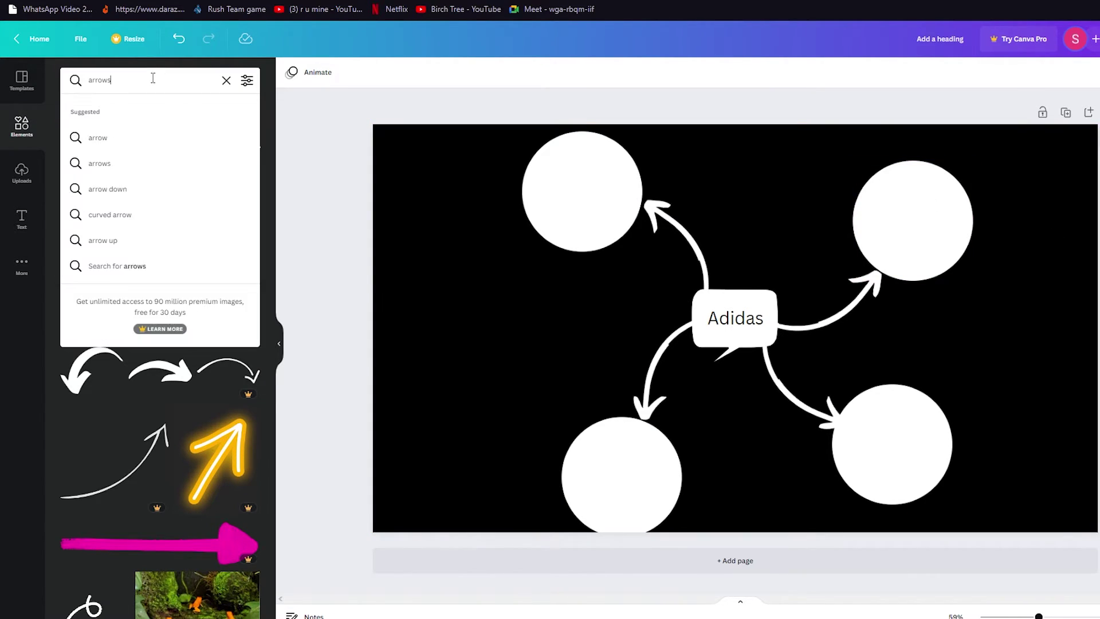
key("ctrl+a")
left_click(324, 108)
left_click(117, 114)
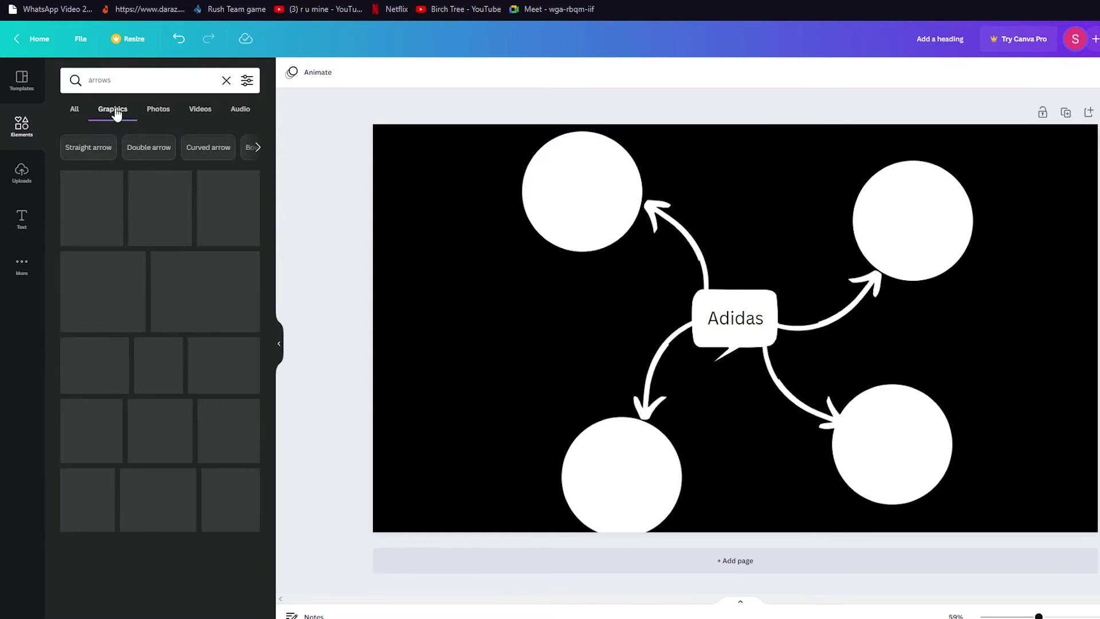
scroll(217, 228, "down", 1)
scroll(217, 228, "down", 2)
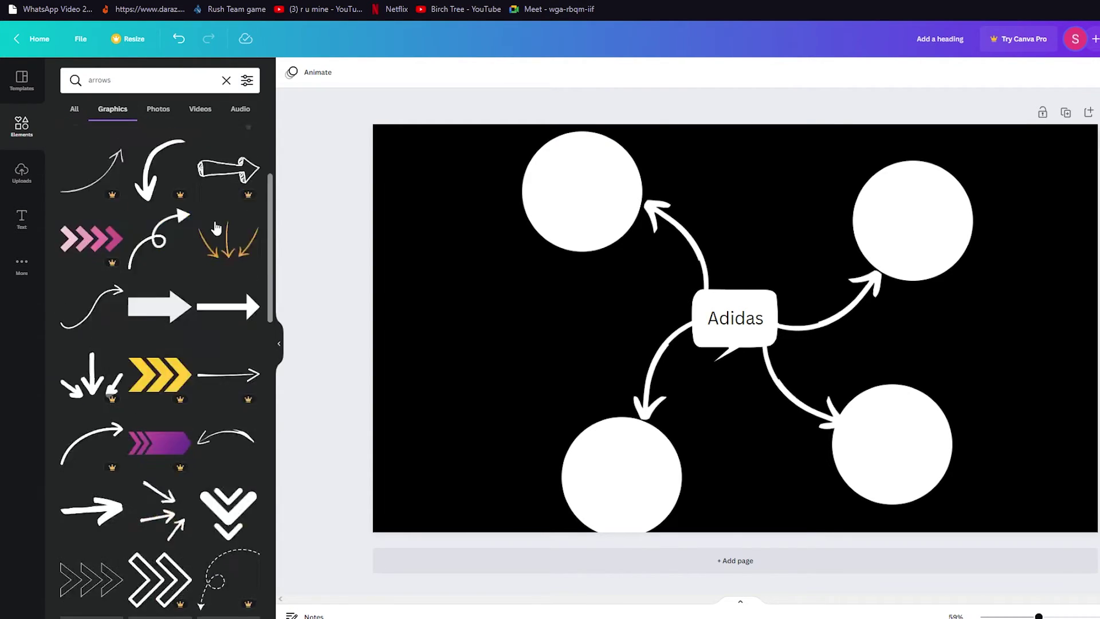
scroll(213, 233, "up", 3)
left_click(153, 80)
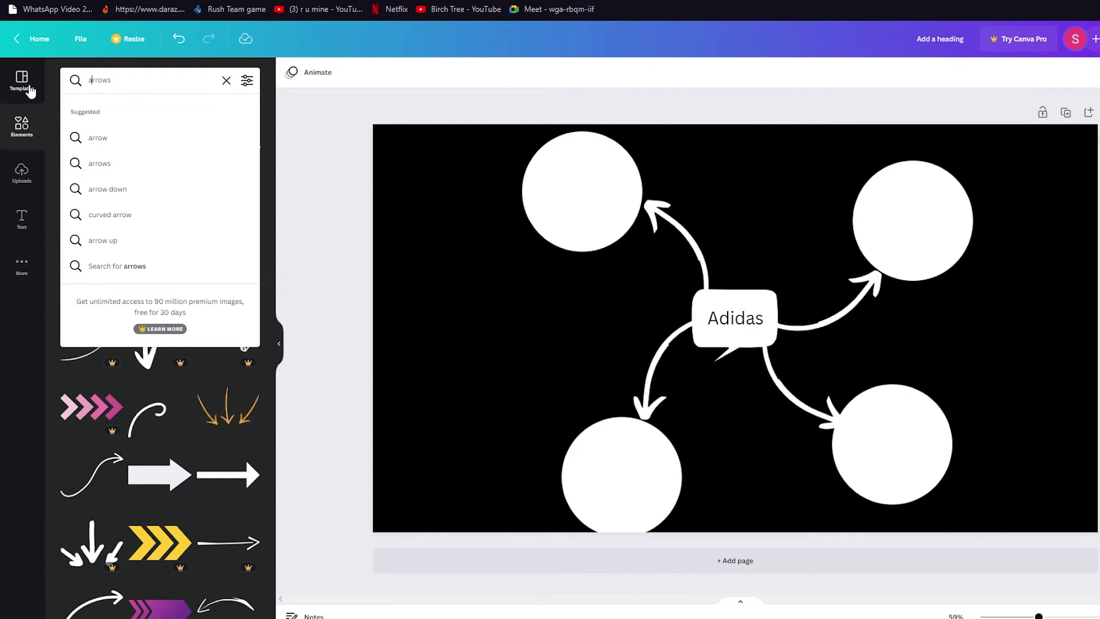
key("BackSpace")
key("BackSpace")
key("BackSpace")
key("BackSpace")
key("BackSpace")
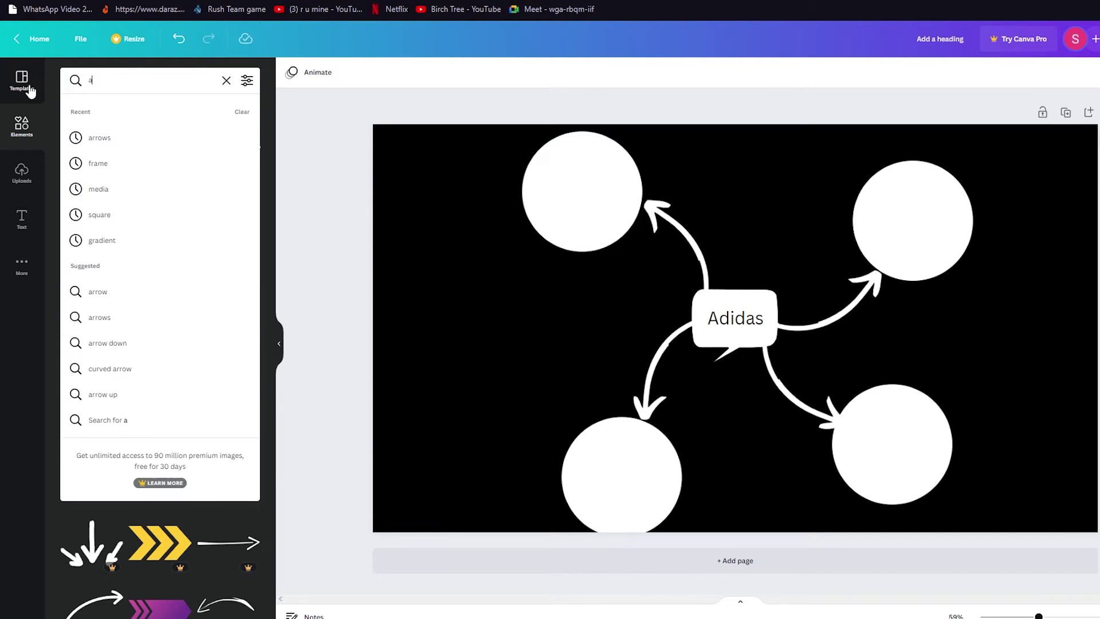
key("BackSpace")
type("adidas")
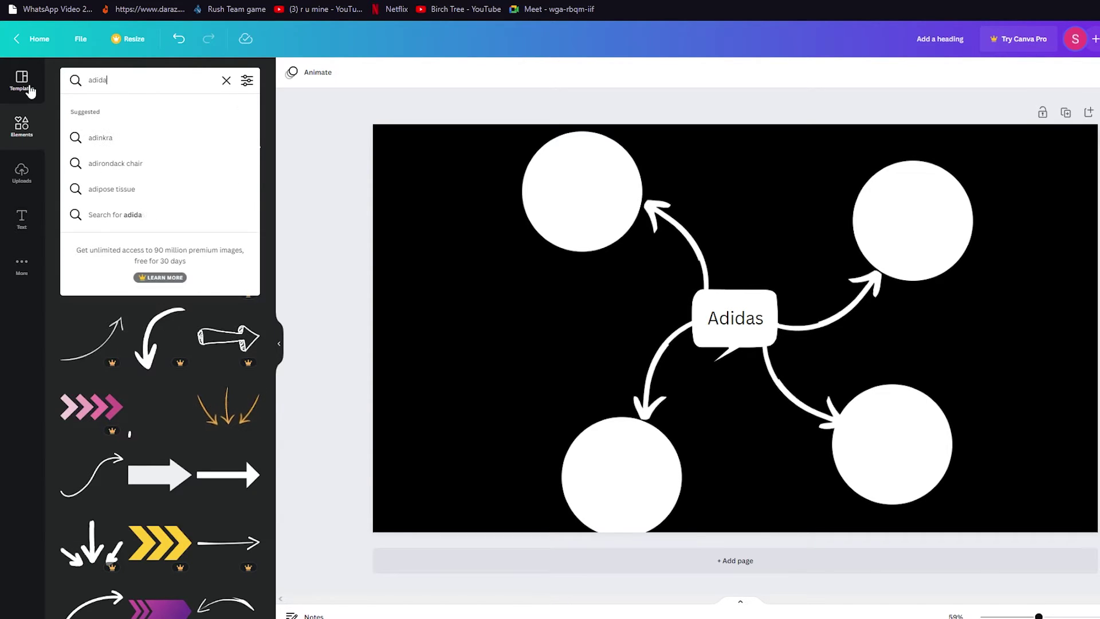
key("Return")
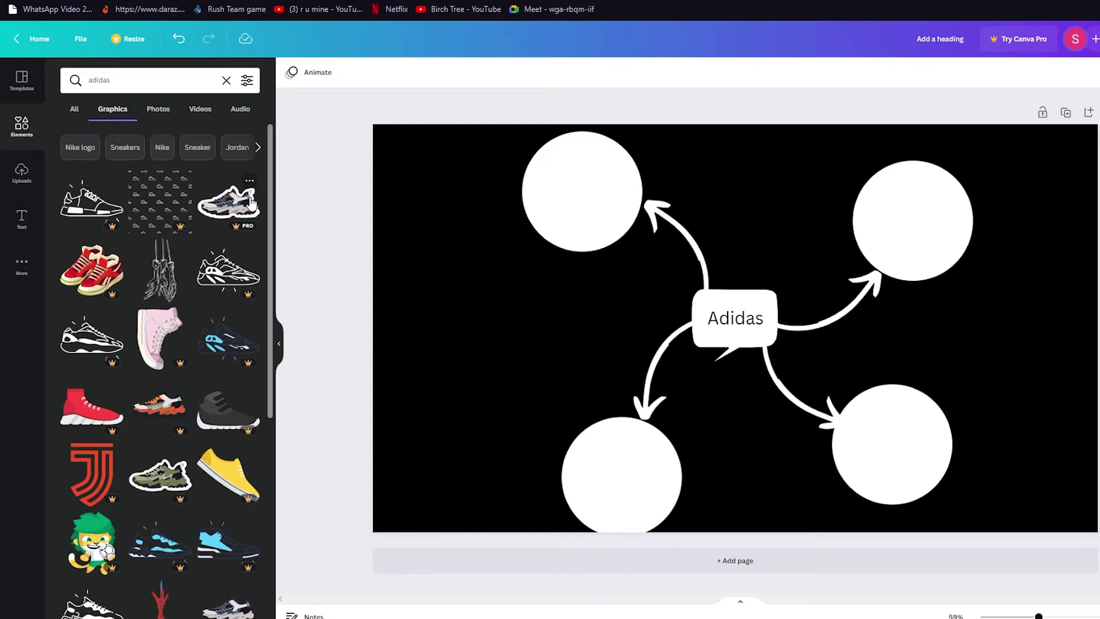
Step: Add the hanging-shoes sketch at the page's left, coloured white and shrunk
left_click(154, 287)
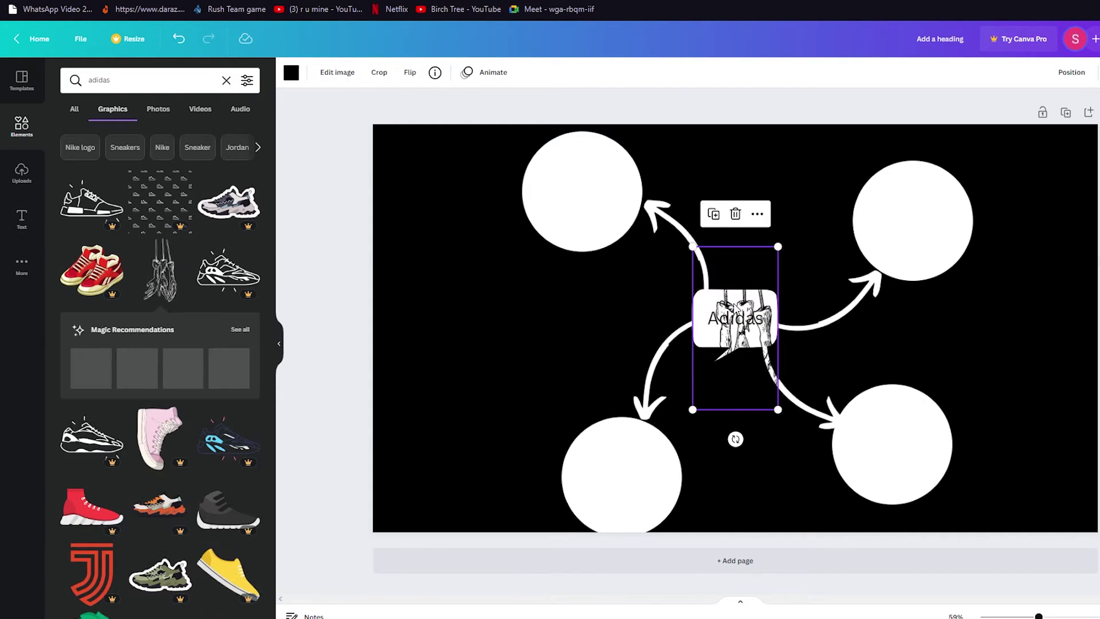
mouse_move(761, 298)
left_mouse_down()
mouse_move(562, 285)
mouse_move(504, 314)
left_mouse_up()
left_click(291, 72)
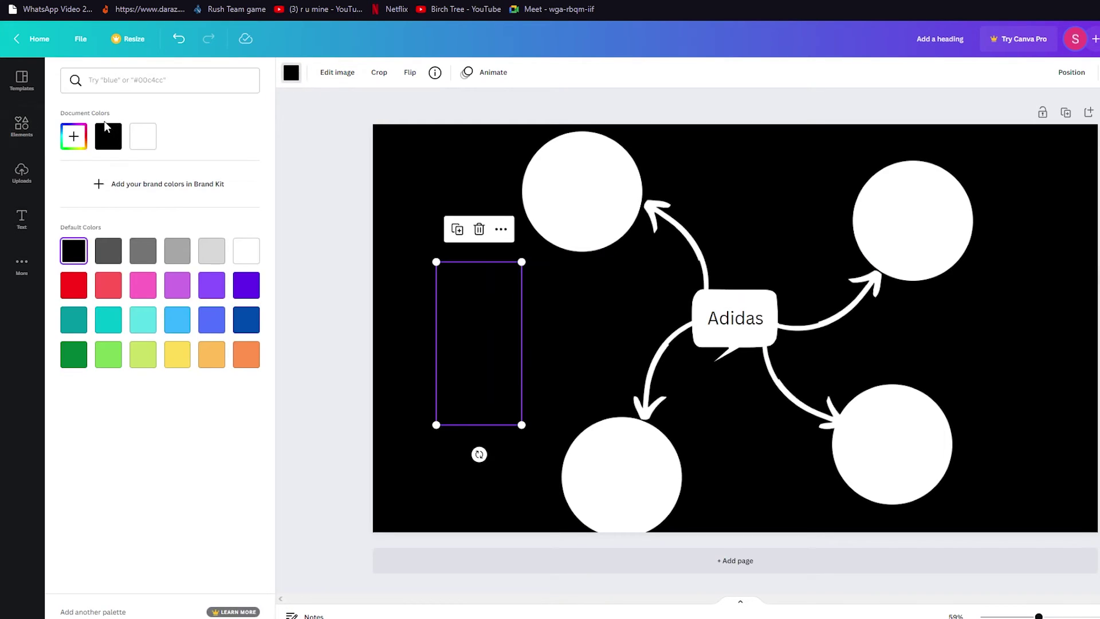
left_click(143, 136)
left_click_drag(503, 301, 480, 301)
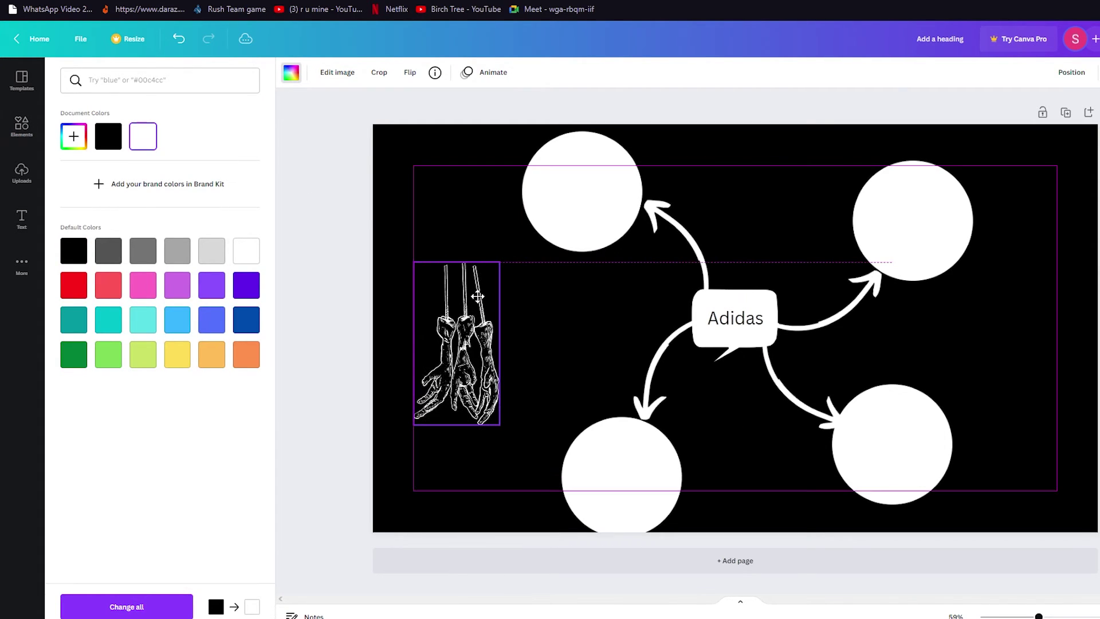
left_click_drag(498, 262, 471, 314)
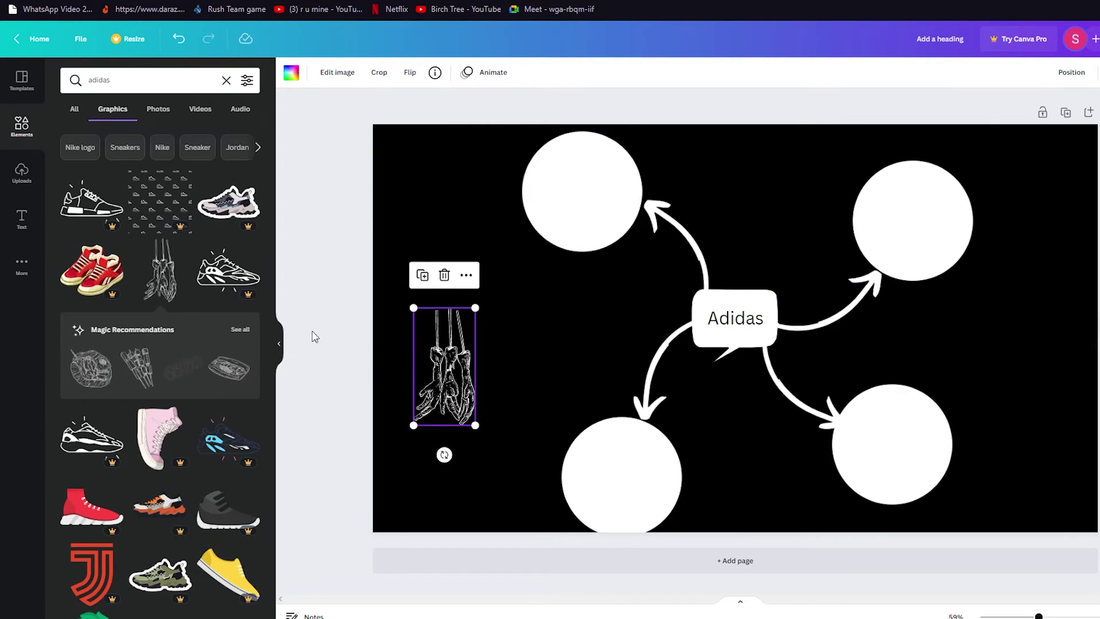
left_click(314, 337)
Step: Lower the shoes sketch's transparency so it looks faint, then move it up-left
left_click(472, 361)
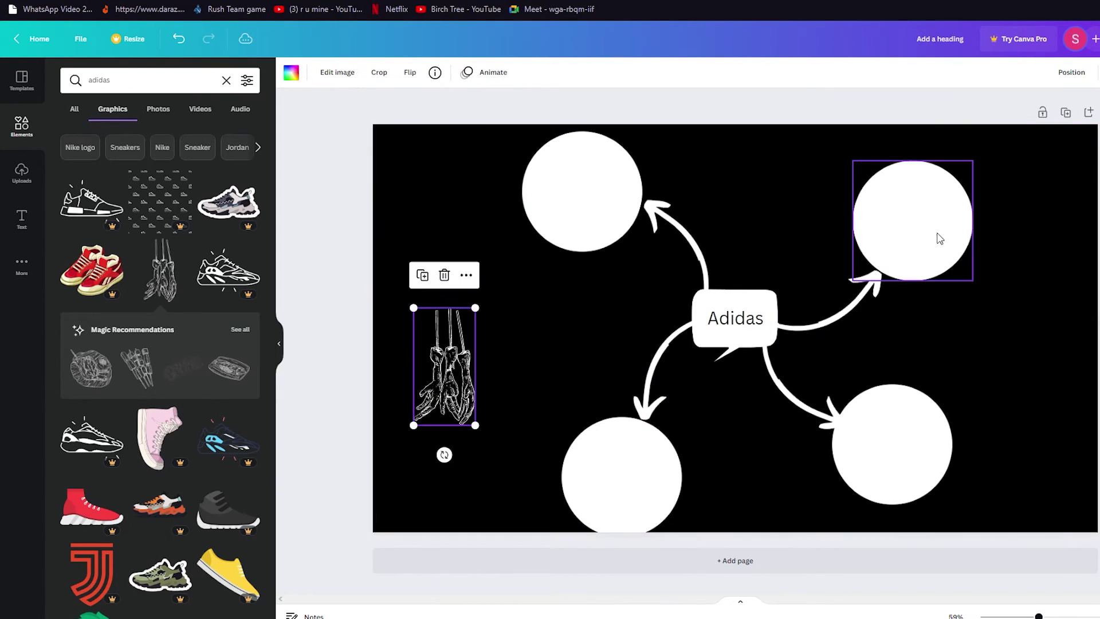
left_click(1096, 72)
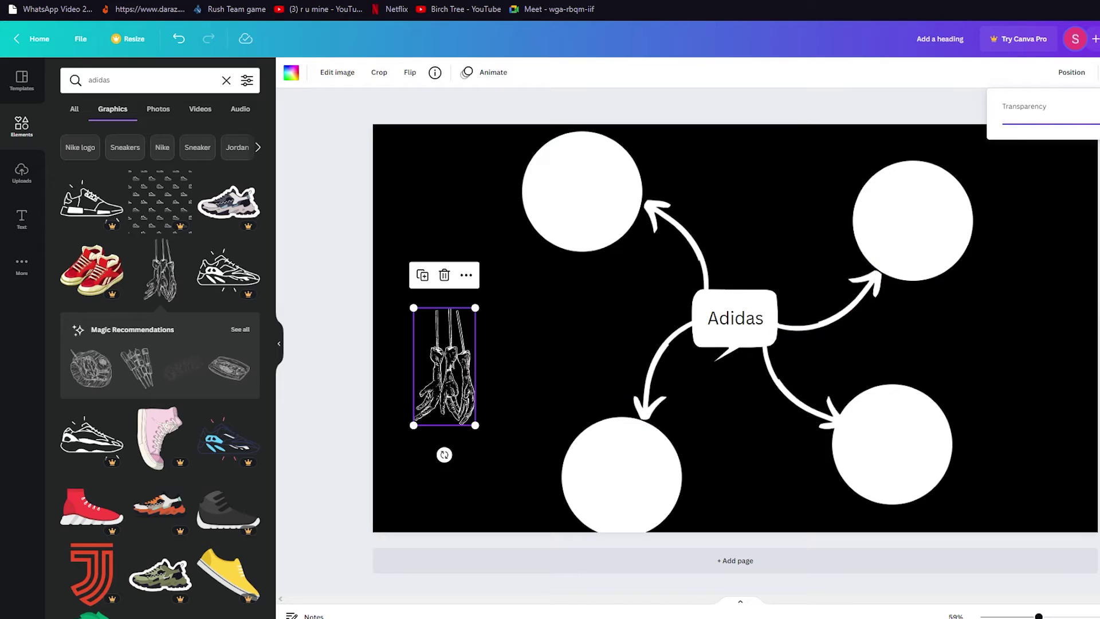
mouse_move(1095, 123)
left_mouse_down()
mouse_move(1034, 122)
mouse_move(1053, 123)
left_mouse_up()
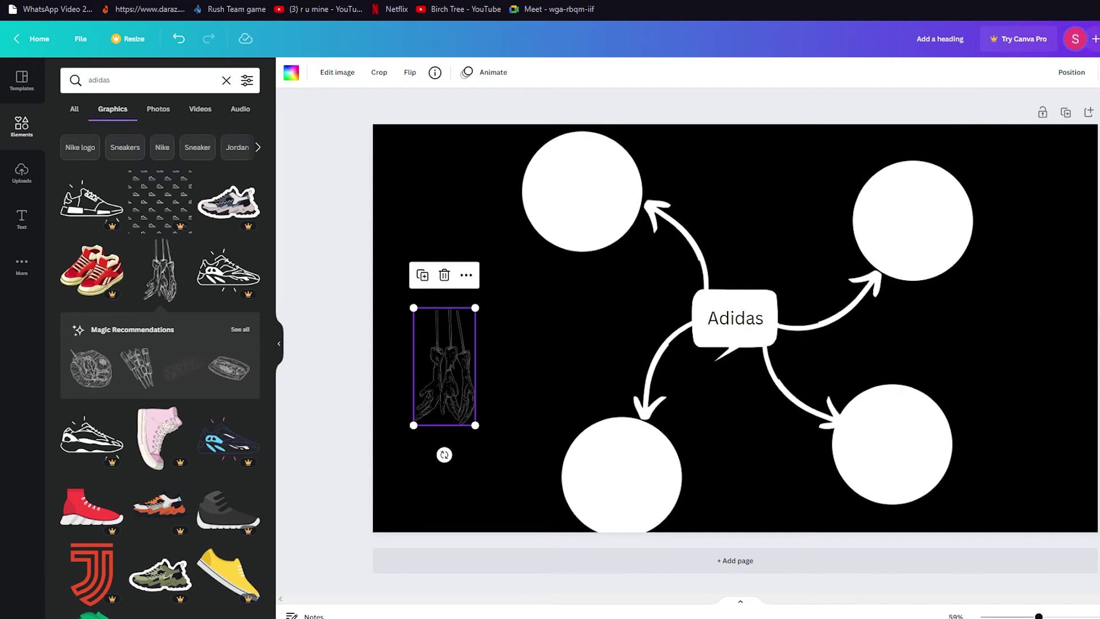
left_click(321, 298)
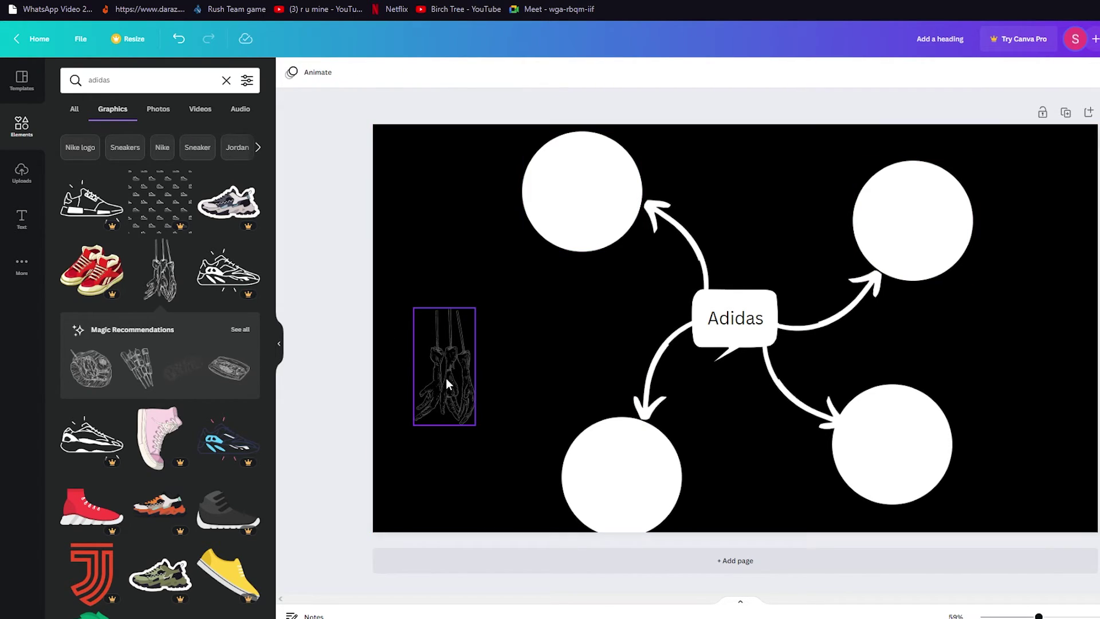
left_click_drag(446, 377, 430, 335)
left_click(346, 297)
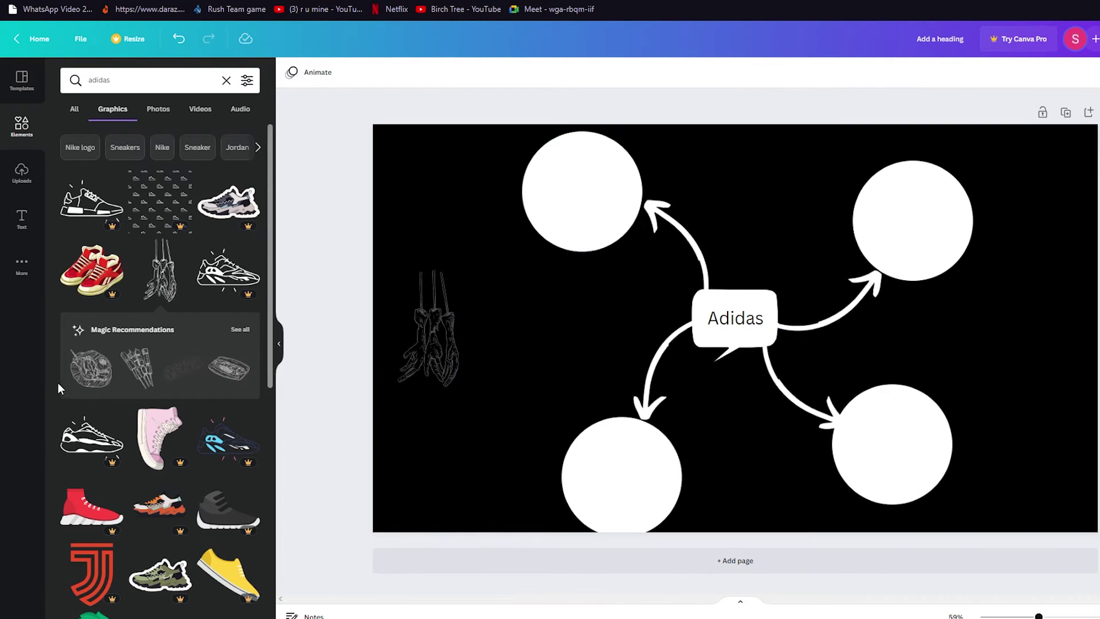
Step: Place the food-plate sketch beside the shoes and the skewers sketch at the right edge
left_click(96, 375)
left_click_drag(722, 344, 542, 350)
left_click(147, 357)
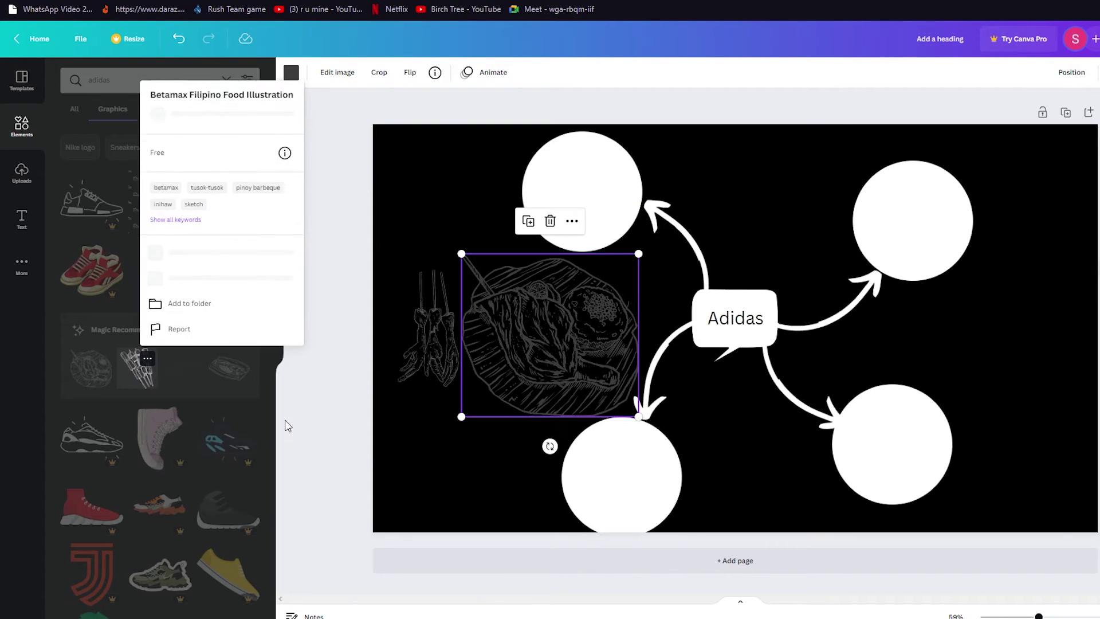
left_click(342, 364)
left_click(140, 369)
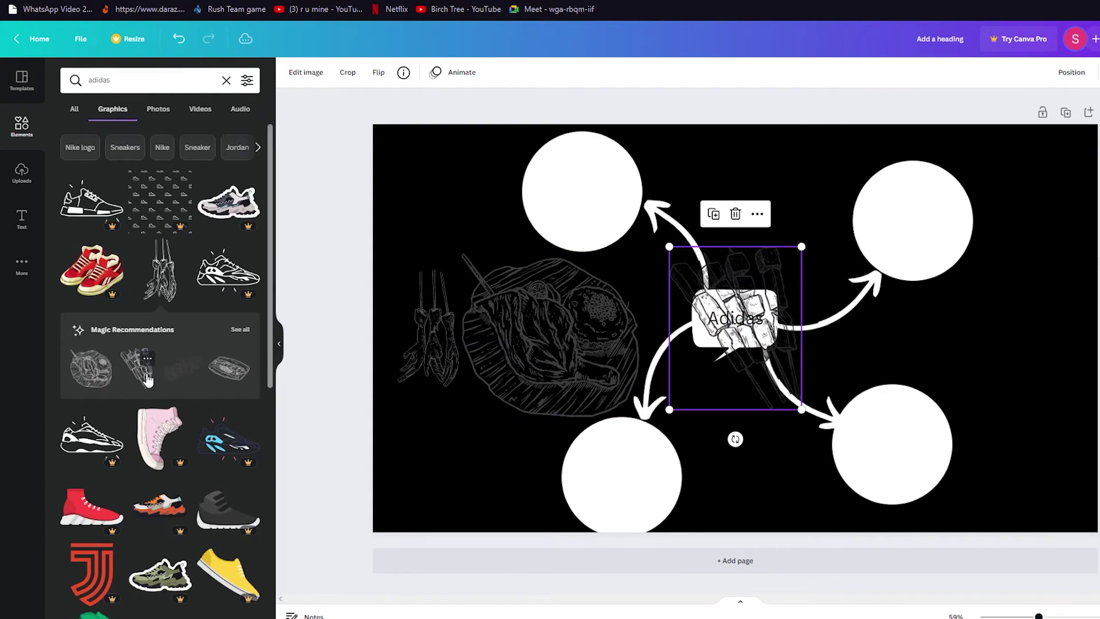
left_click_drag(751, 290, 1011, 304)
key("Escape")
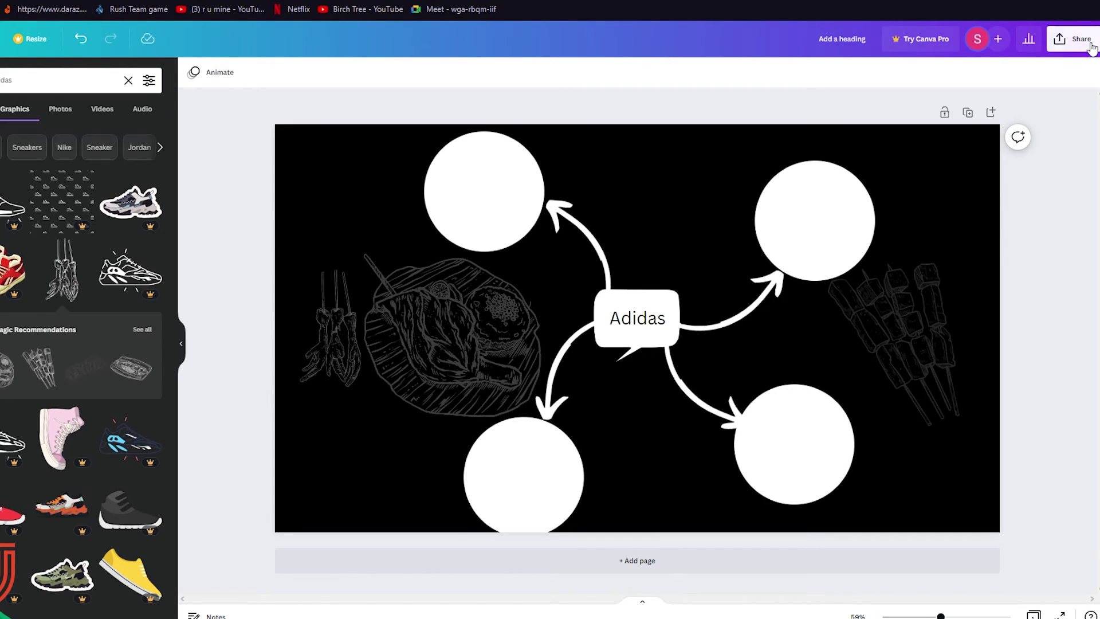
Step: Download the Adidas mind map as a 1,920 × 1,080 px PNG image
left_click(1073, 39)
left_click(903, 325)
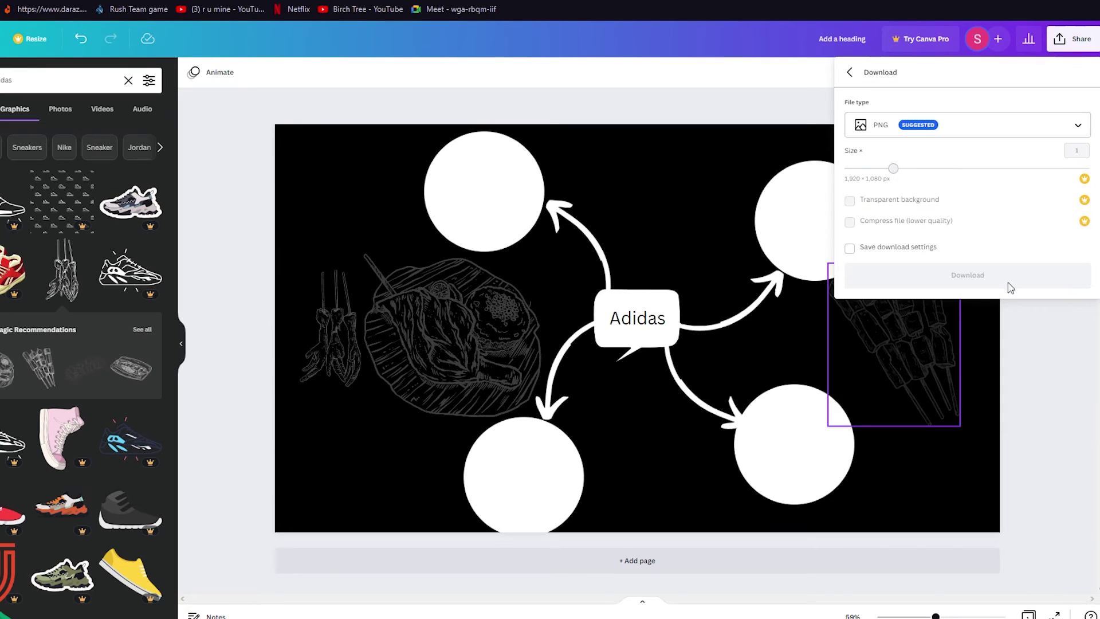
left_click(950, 133)
left_click(899, 189)
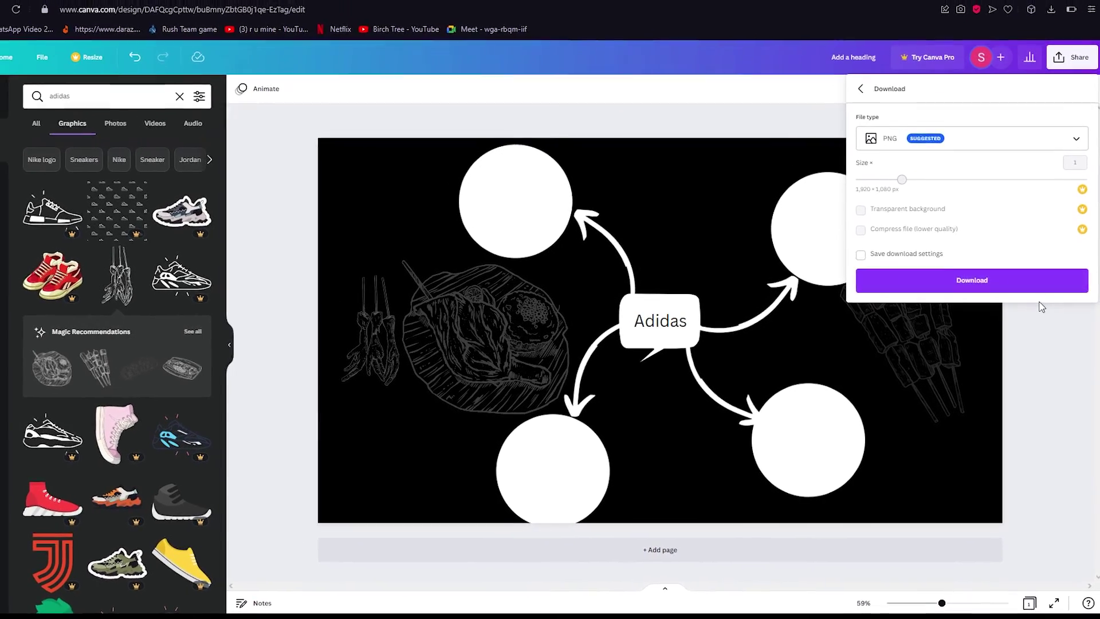
left_click(1057, 416)
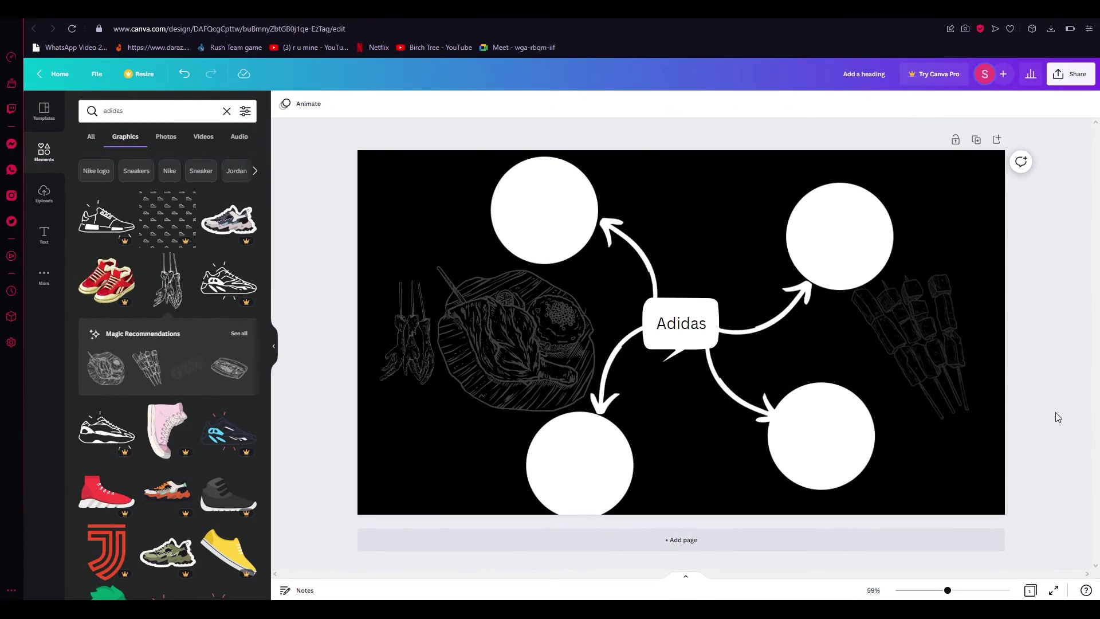